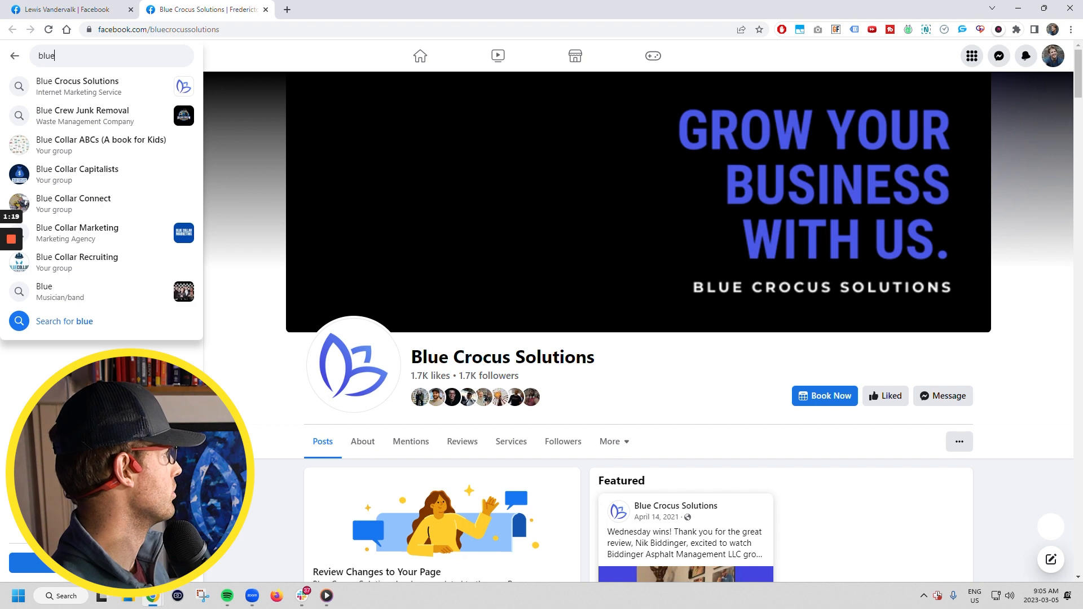
Pick the Blue Crocus Solutions suggestion to show its search results
left_click(96, 86)
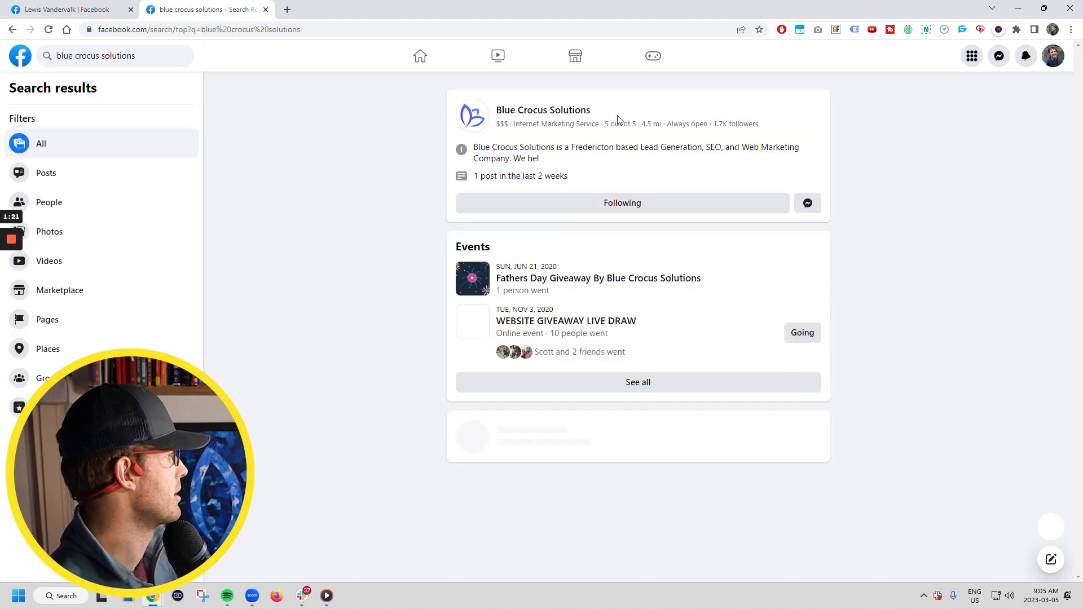
Open the Blue Crocus Solutions page and browse its intro, featured post and posts feed
left_click(551, 111)
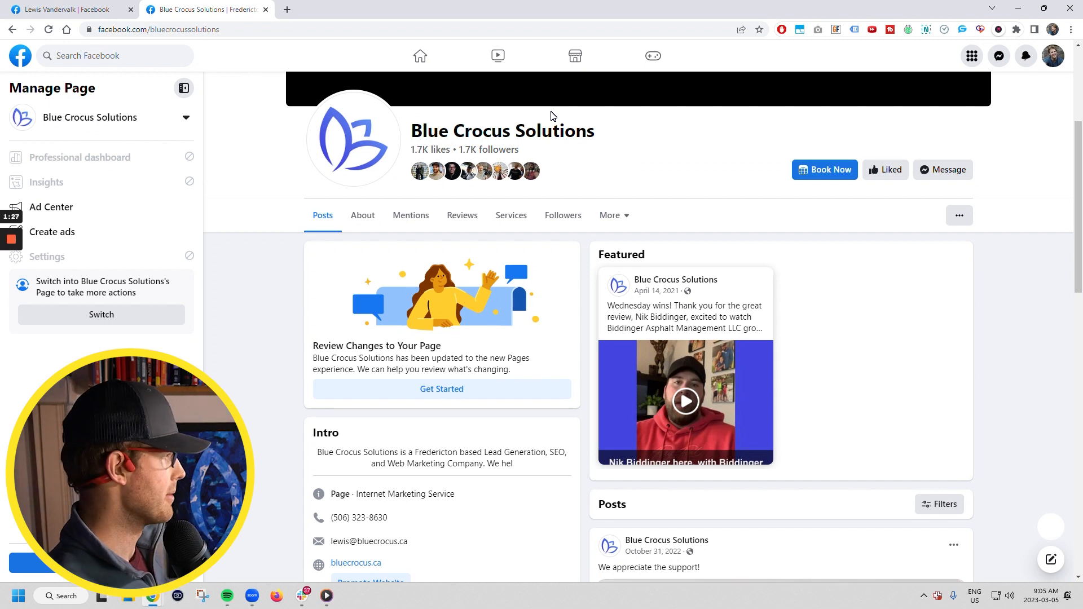
scroll(325, 209, "down", 1)
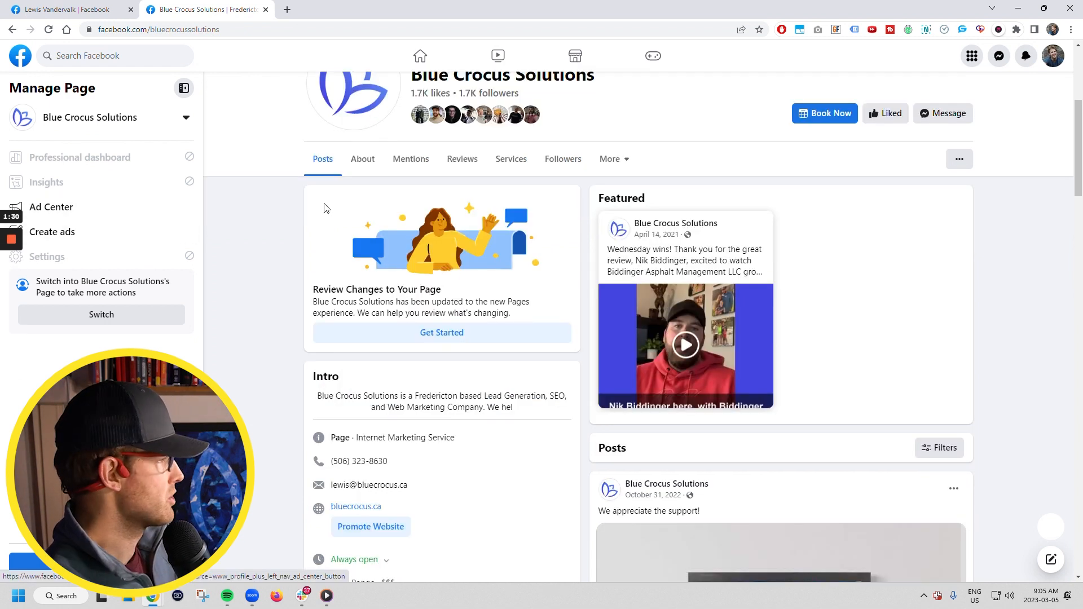
scroll(325, 208, "up", 1)
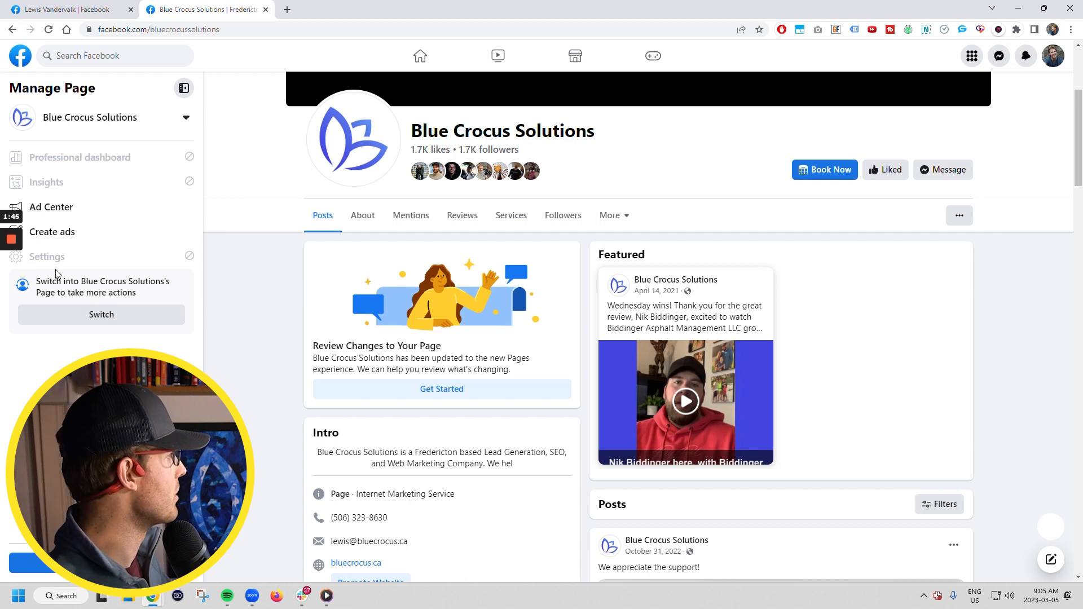
scroll(307, 333, "down", 4)
scroll(283, 310, "up", 4)
scroll(246, 311, "up", 1)
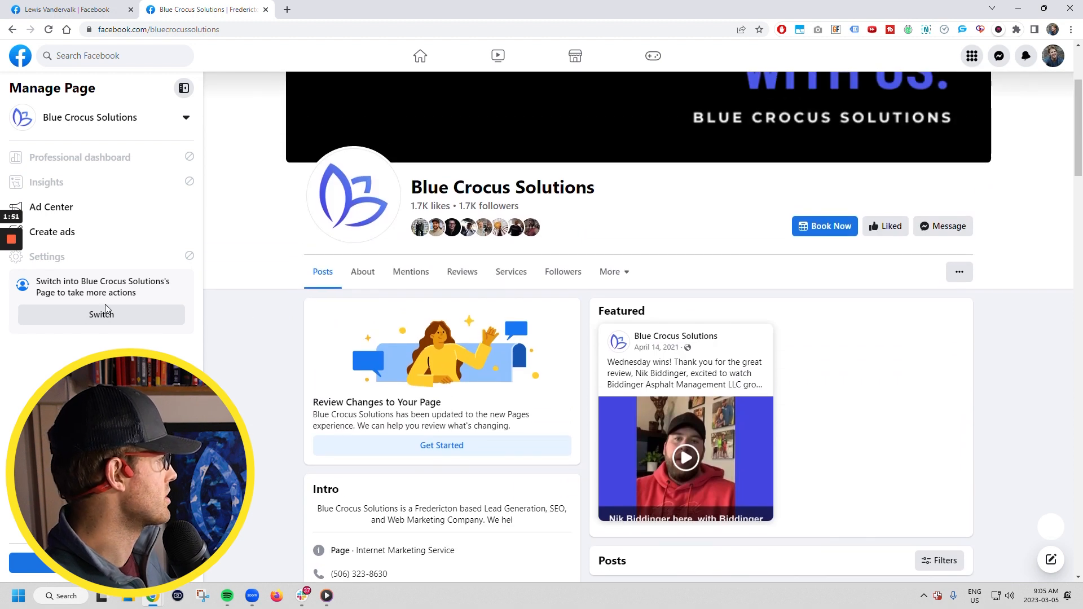
scroll(699, 320, "down", 5)
scroll(684, 307, "up", 5)
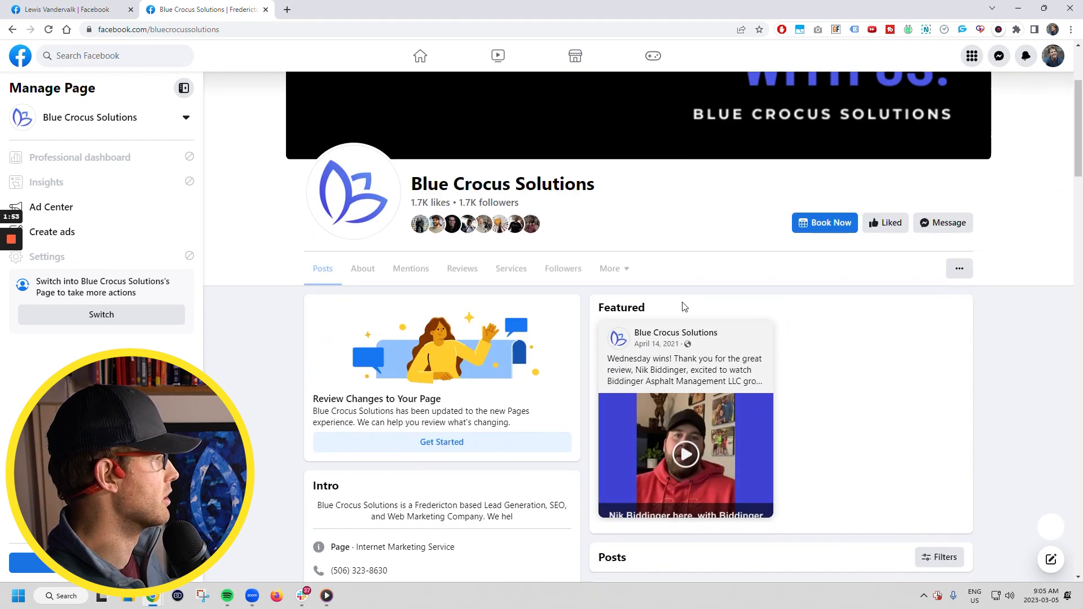
scroll(361, 328, "down", 5)
scroll(361, 327, "down", 4)
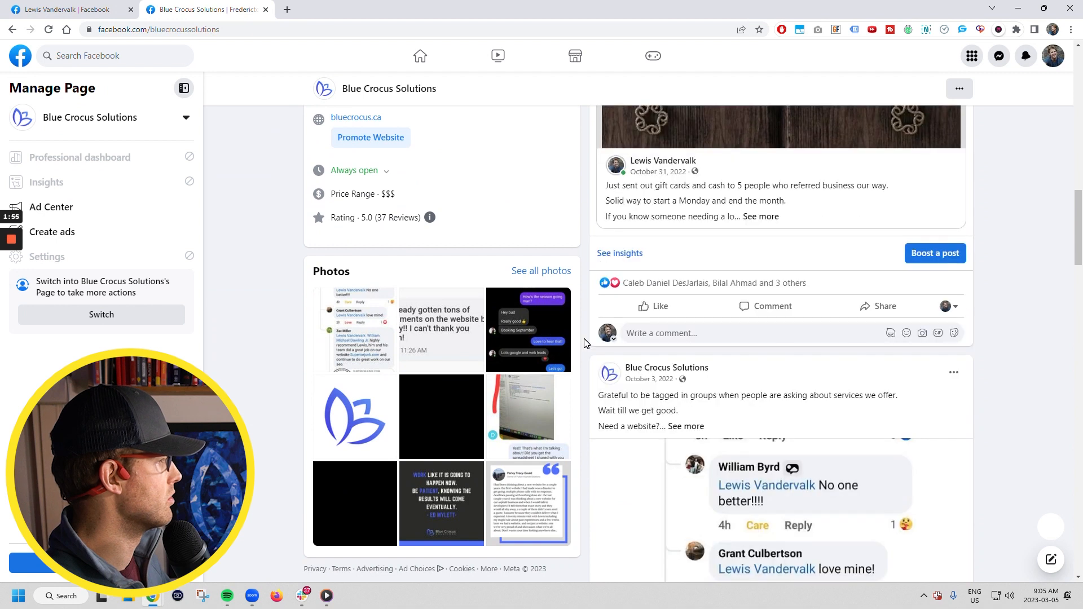
scroll(530, 420, "up", 10)
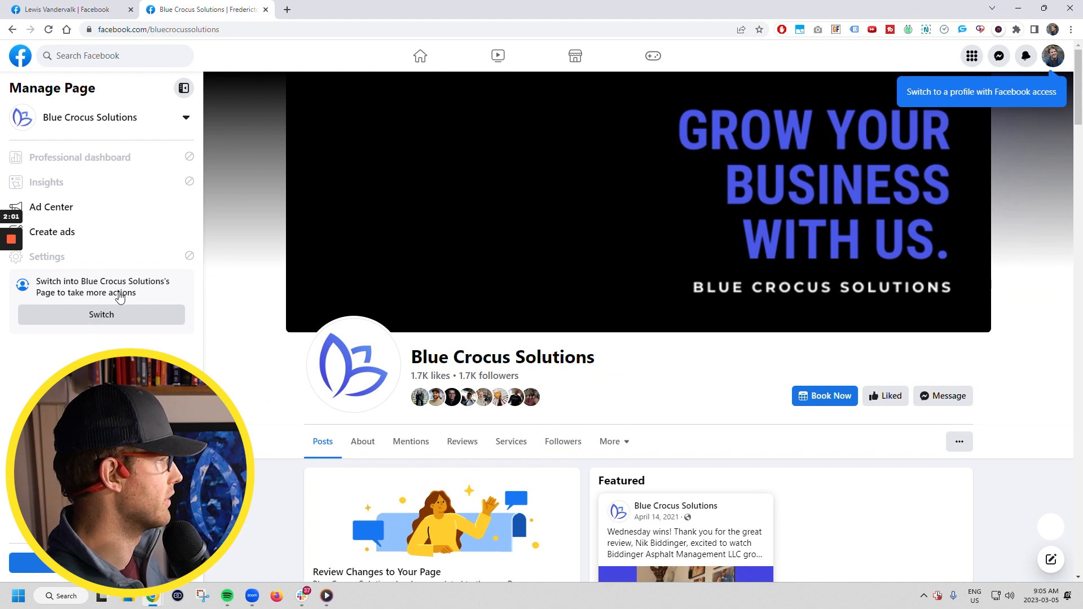
Switch the acting profile to the Blue Crocus Solutions Page through See all profiles
left_click(1055, 61)
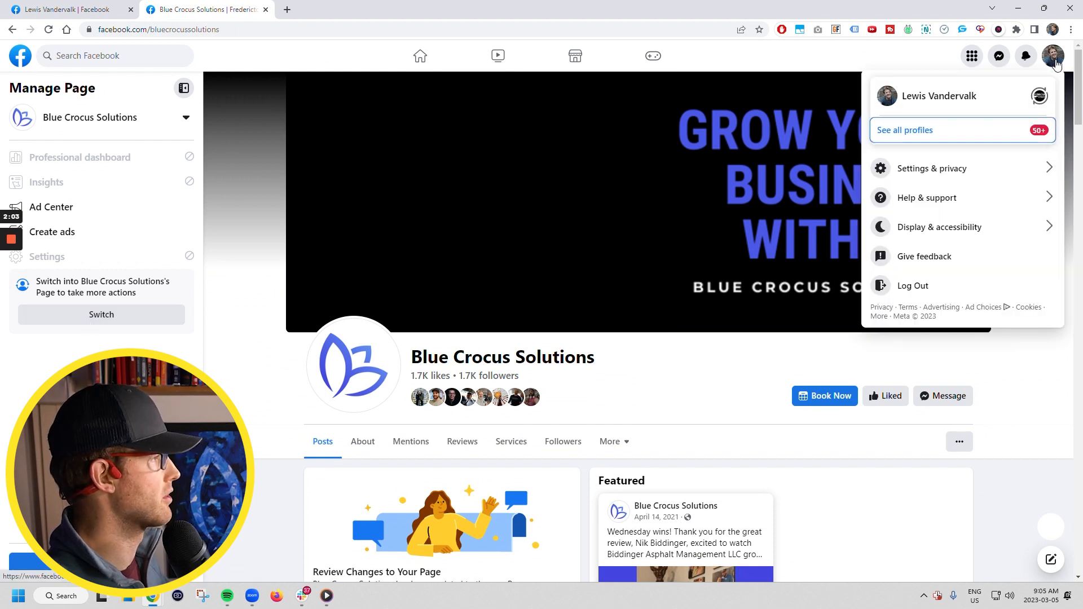
left_click(953, 102)
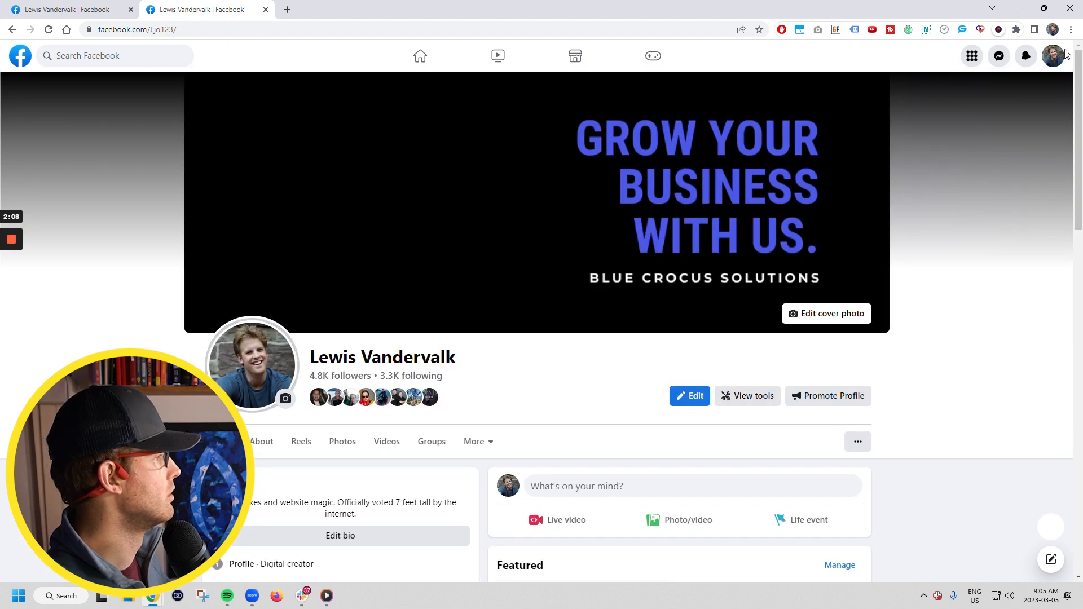
left_click(1053, 57)
left_click(1037, 89)
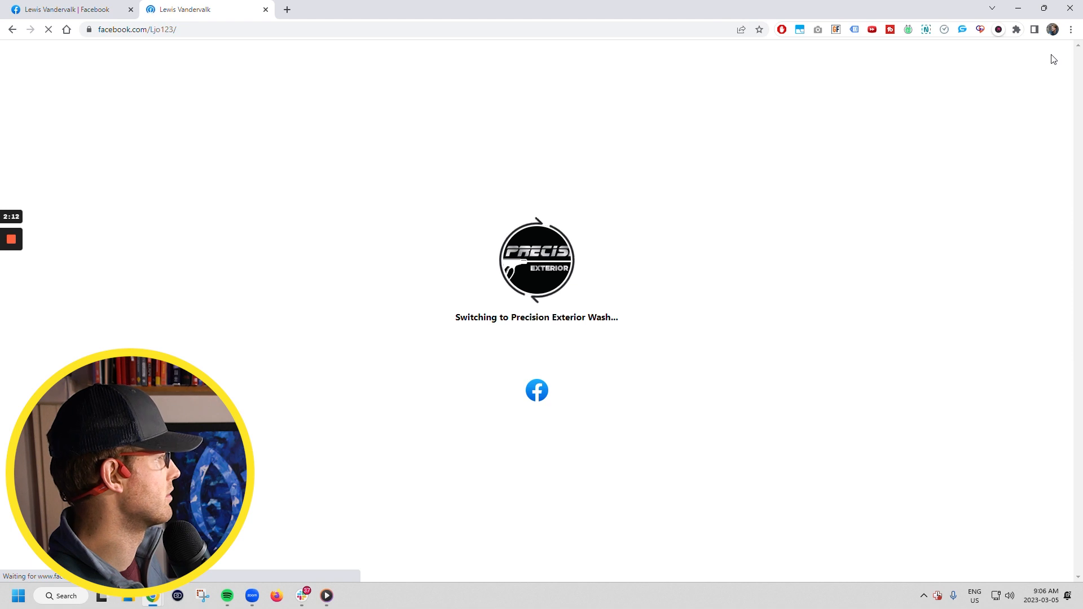
scroll(95, 81, "down", 4)
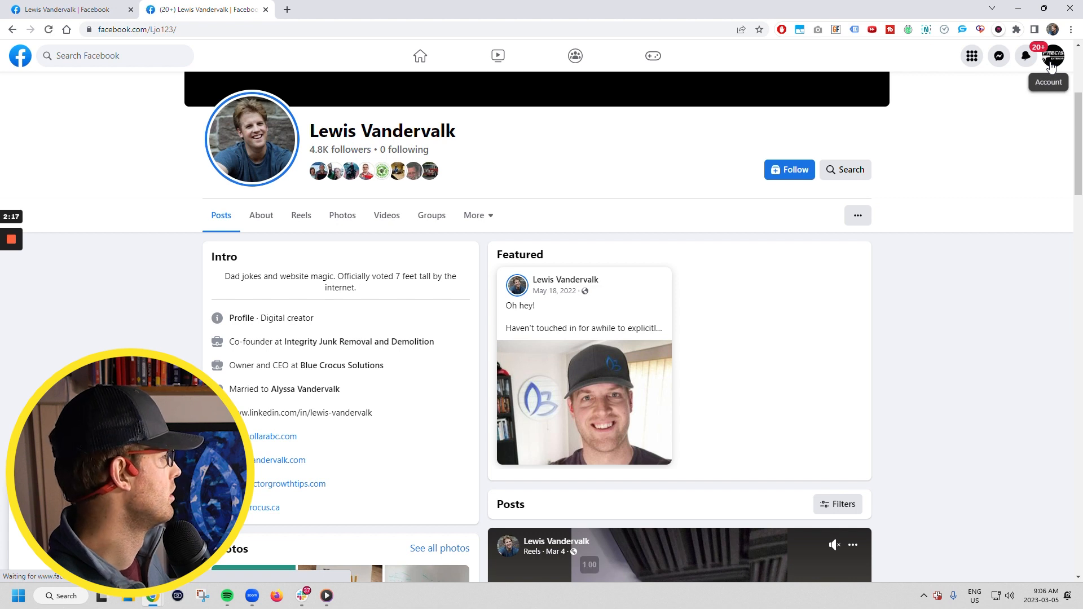
left_click(1051, 66)
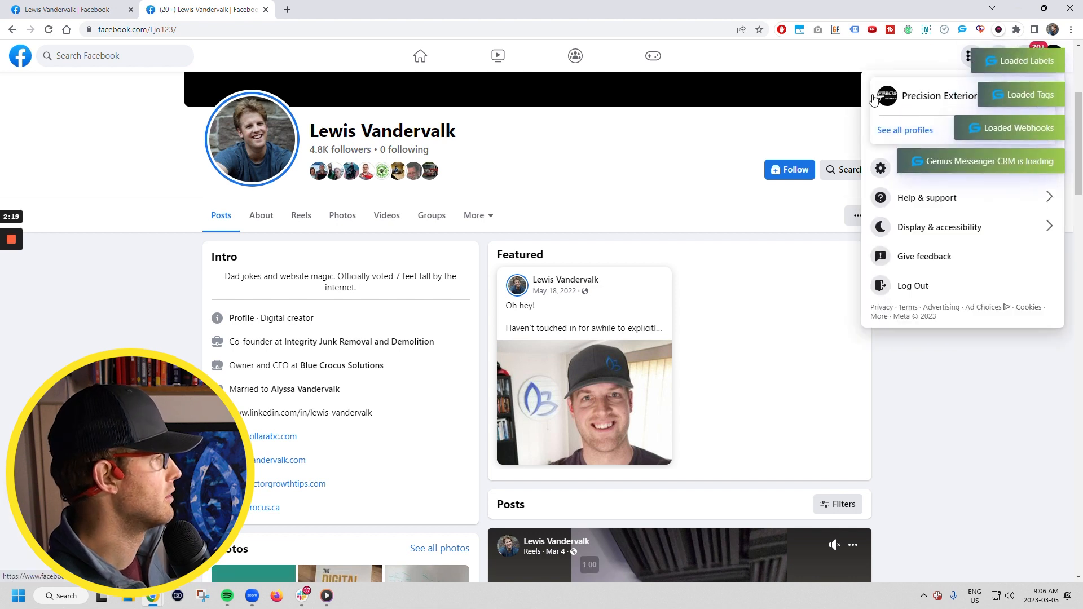
left_click(905, 130)
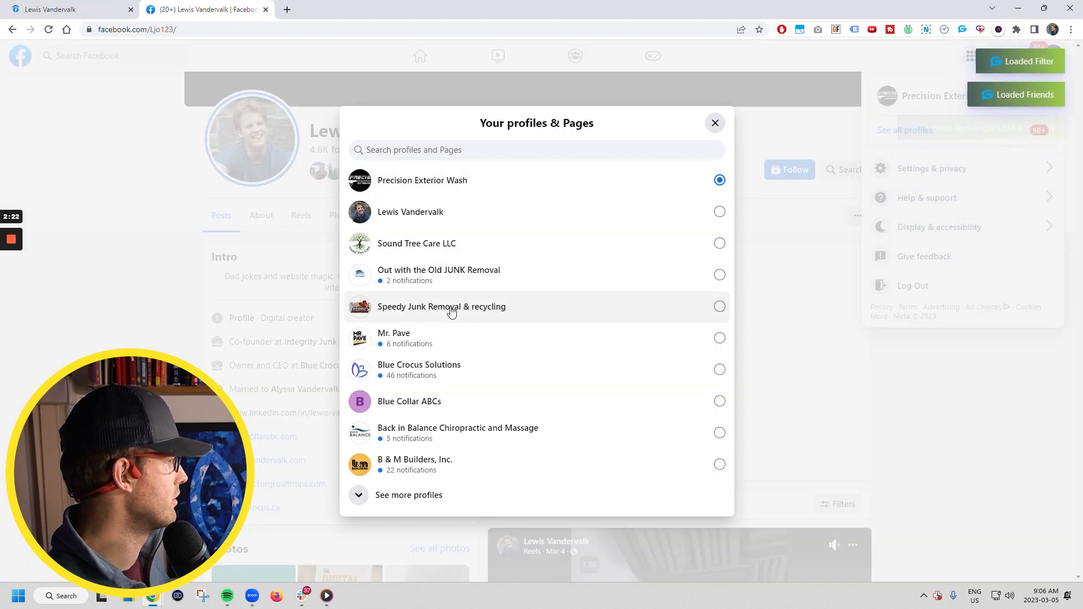
left_click(399, 375)
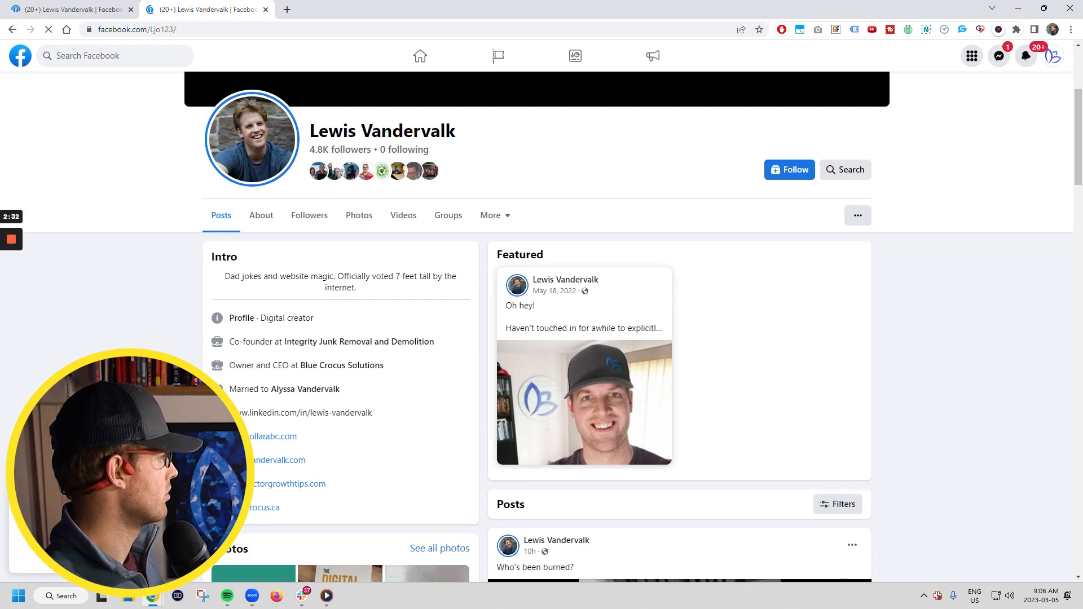
Like the video post about websites on the profile
scroll(452, 317, "down", 10)
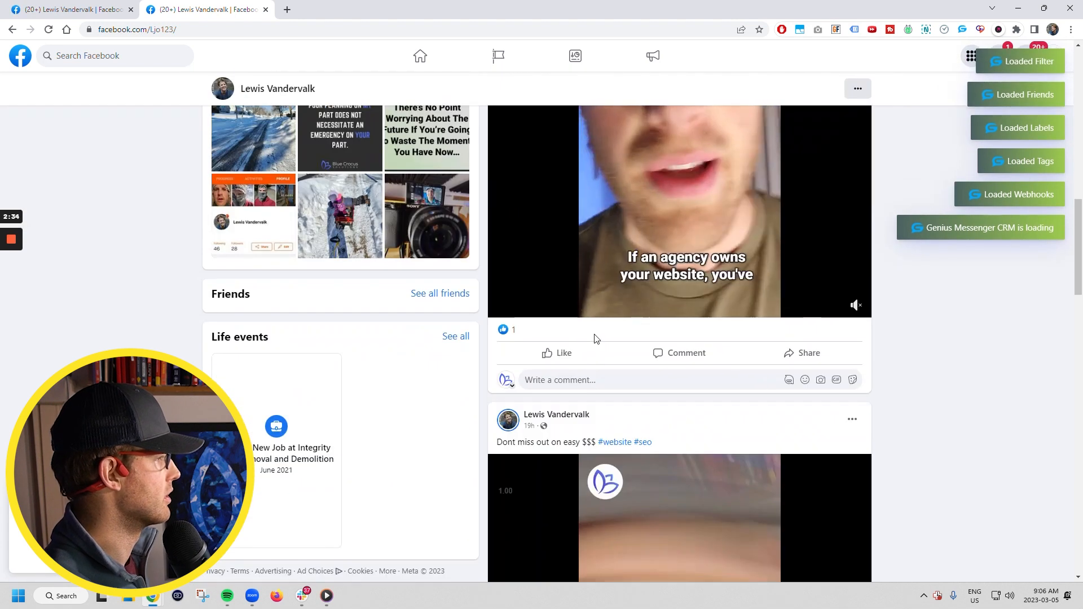
scroll(523, 387, "down", 8)
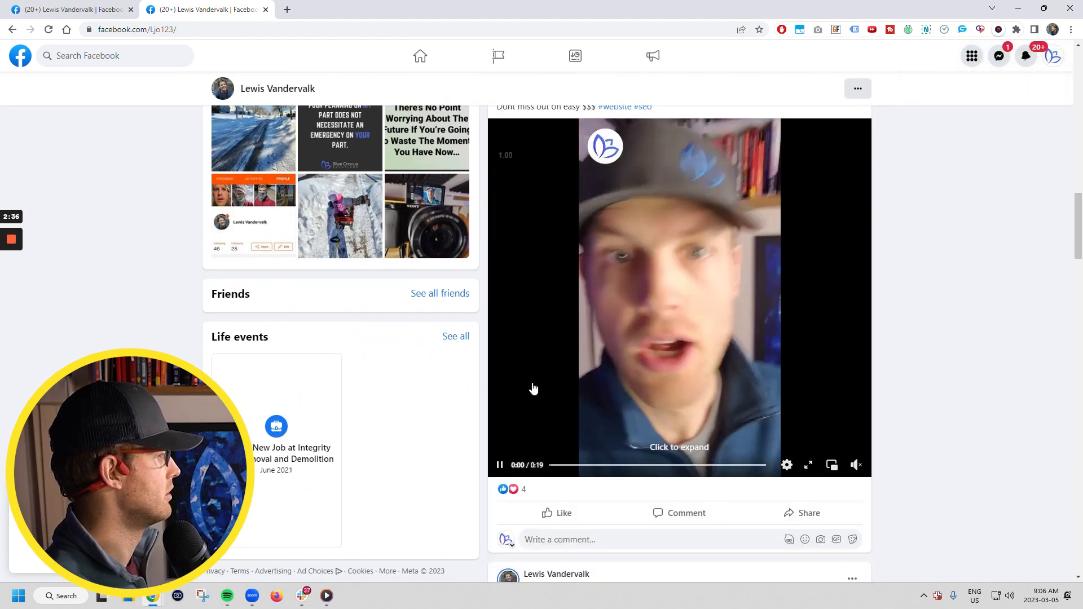
left_click(557, 340)
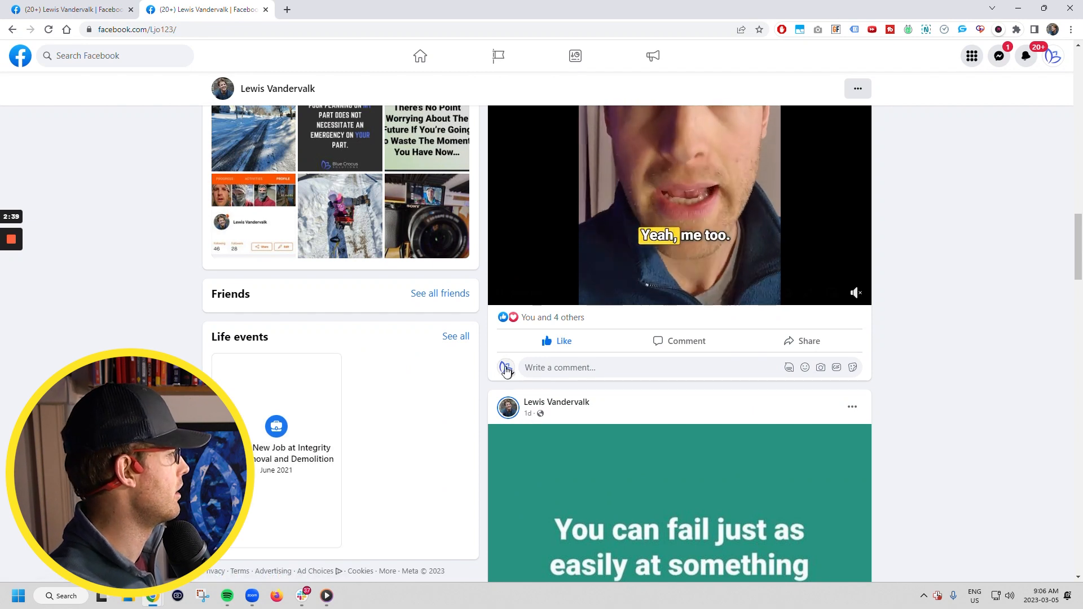
Search Facebook for 'blue crocus solutions'
left_click(90, 55)
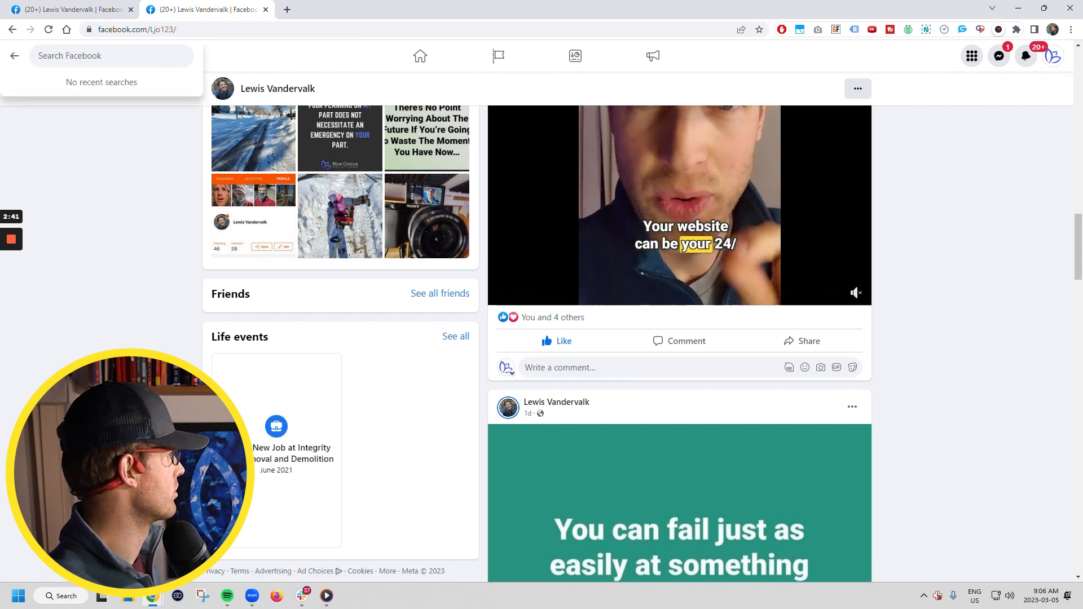
type("blue cr")
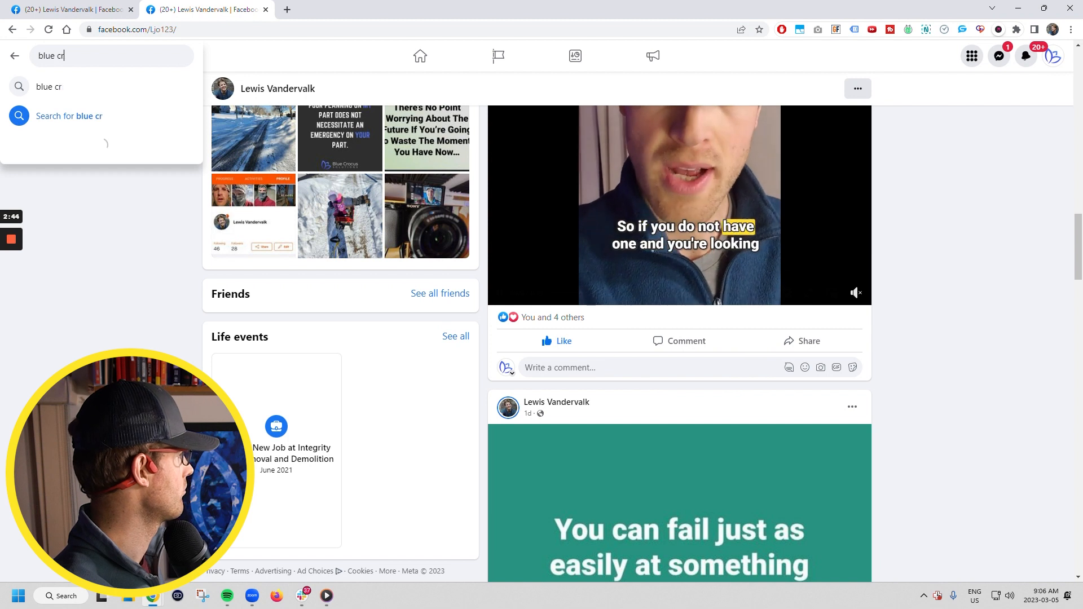
type("ocus solutions")
key("Return")
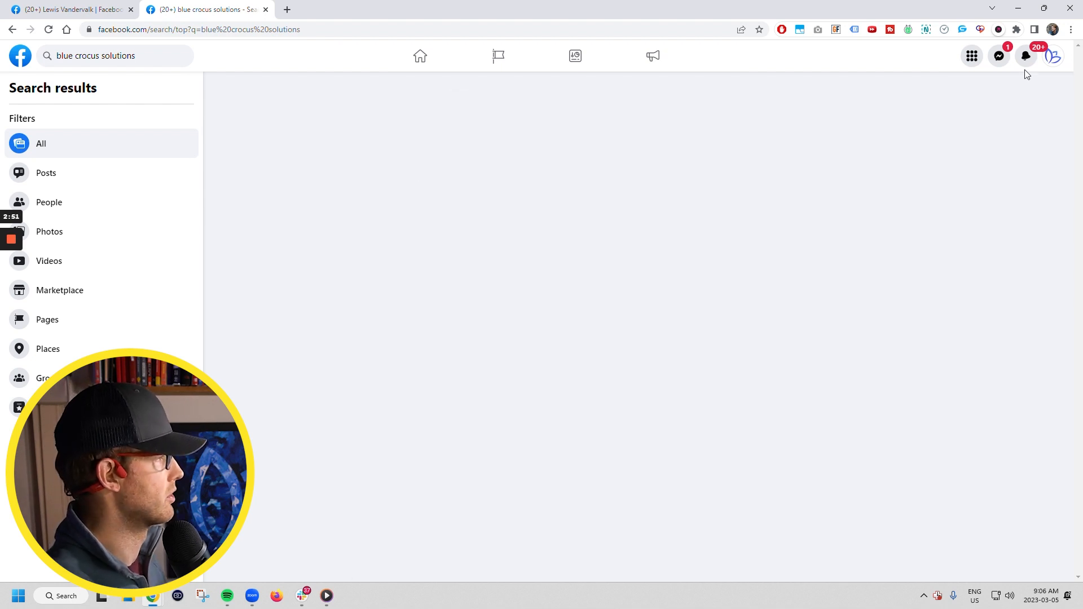
left_click(545, 111)
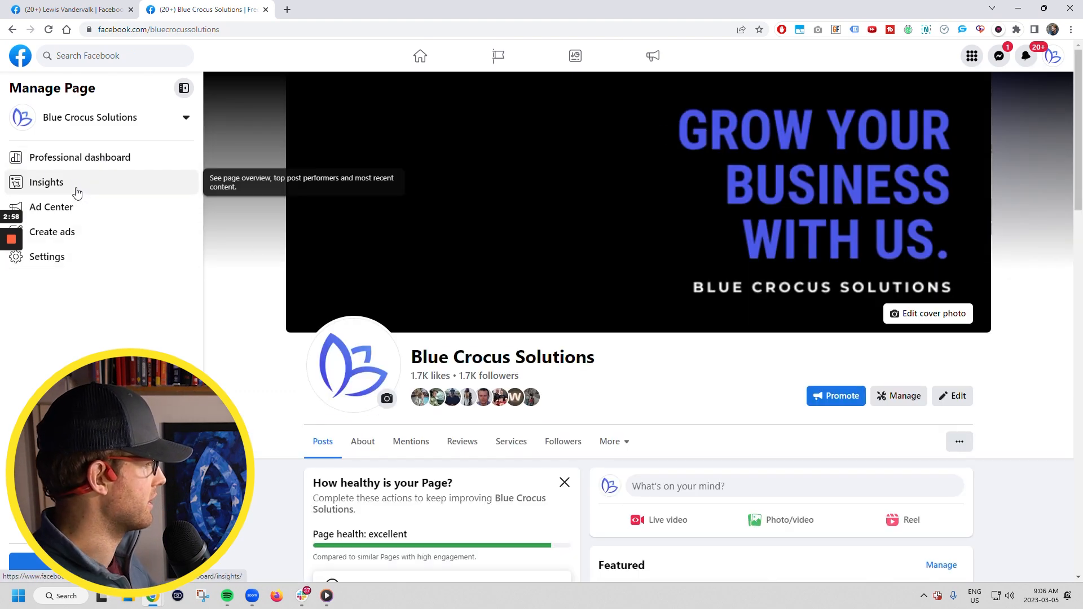
scroll(743, 479, "down", 2)
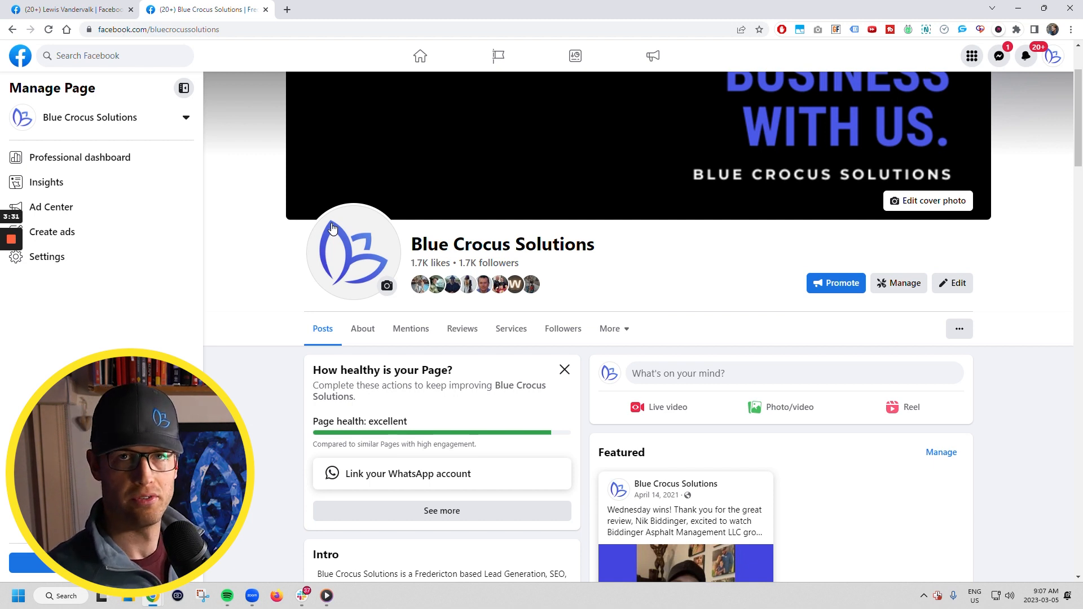
scroll(368, 266, "up", 2)
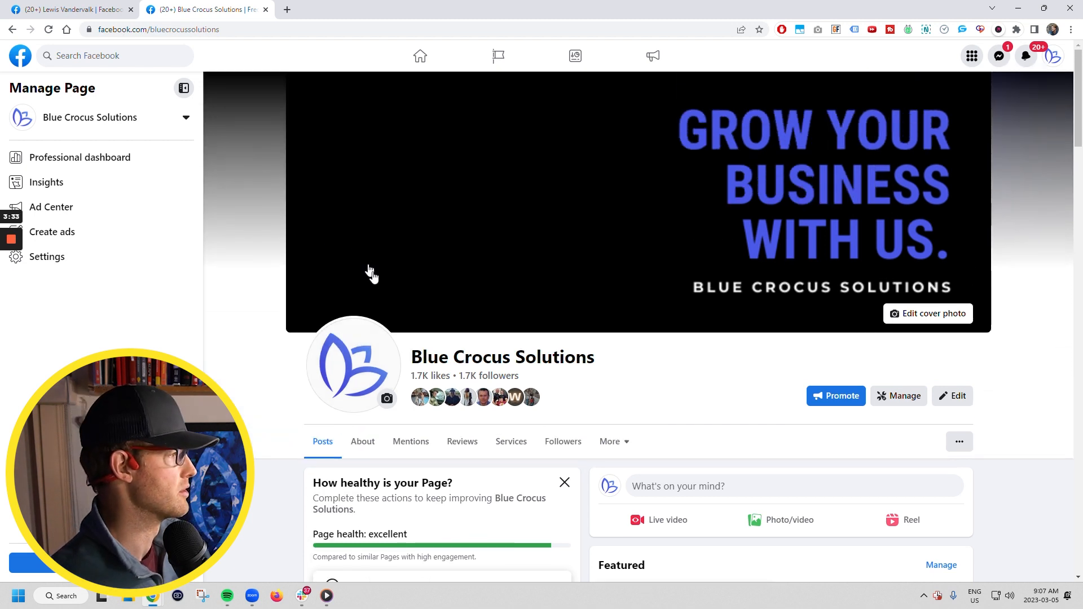
scroll(409, 319, "down", 3)
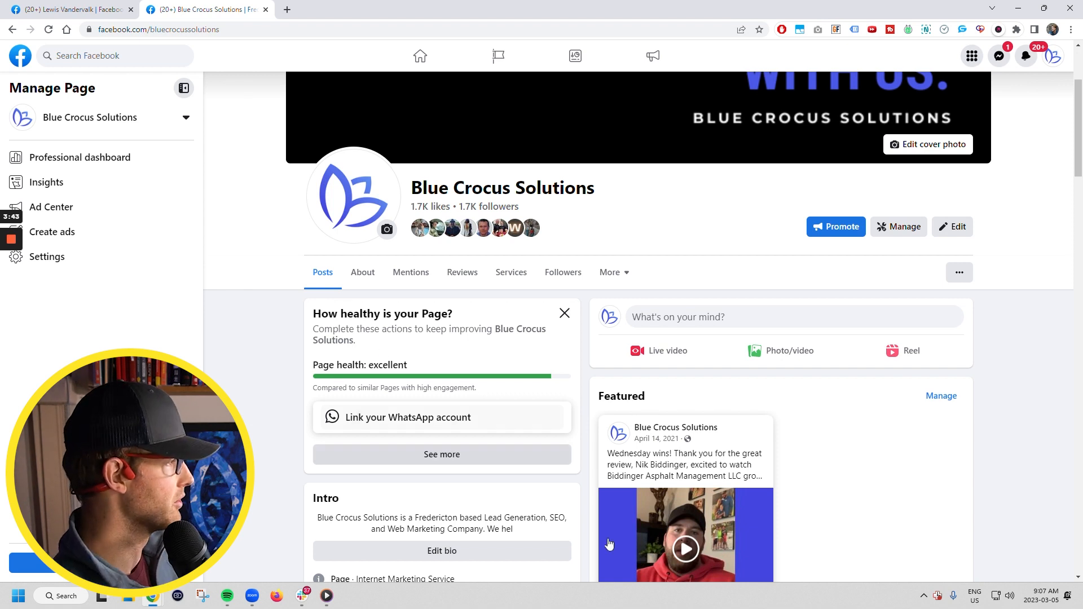
left_click(735, 319)
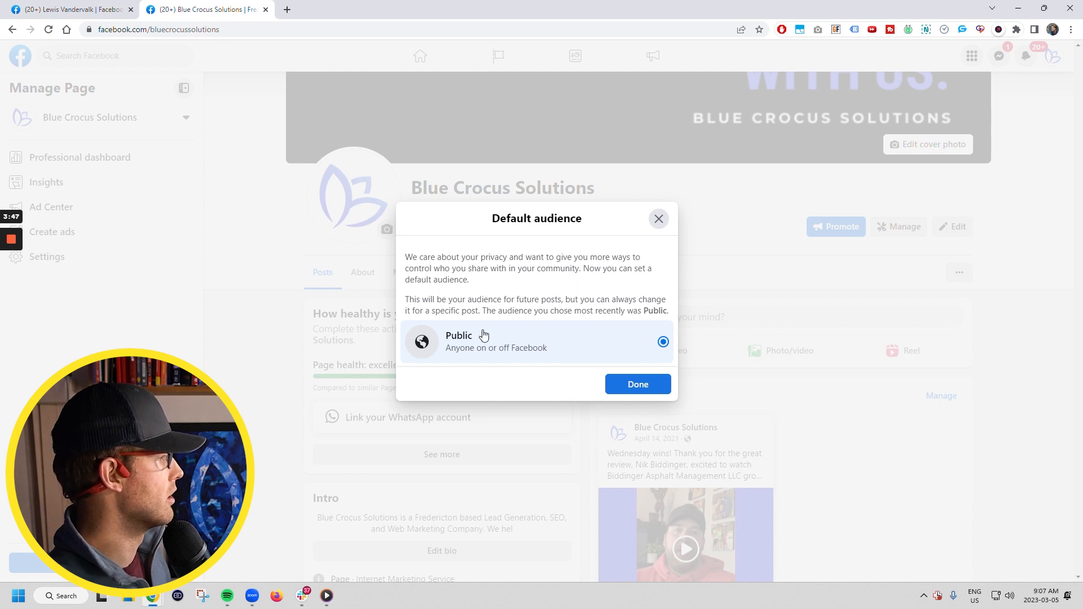
Confirm Public as default audience, erase the test text, and open Meta Business Suite Planner
left_click(629, 388)
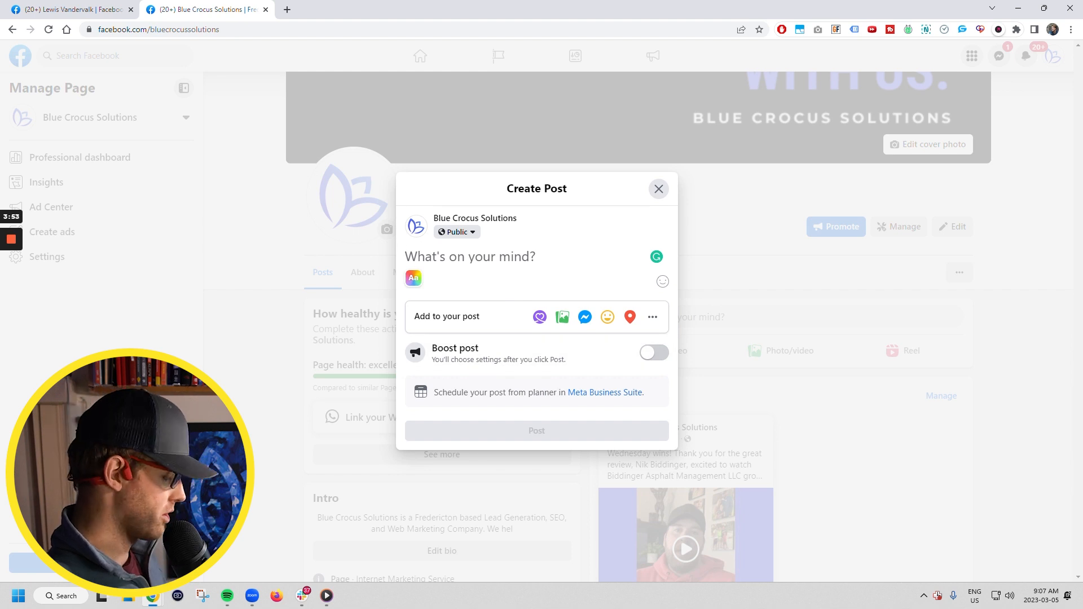
type("sakjldf;alkjs")
left_click_drag(402, 259, 345, 261)
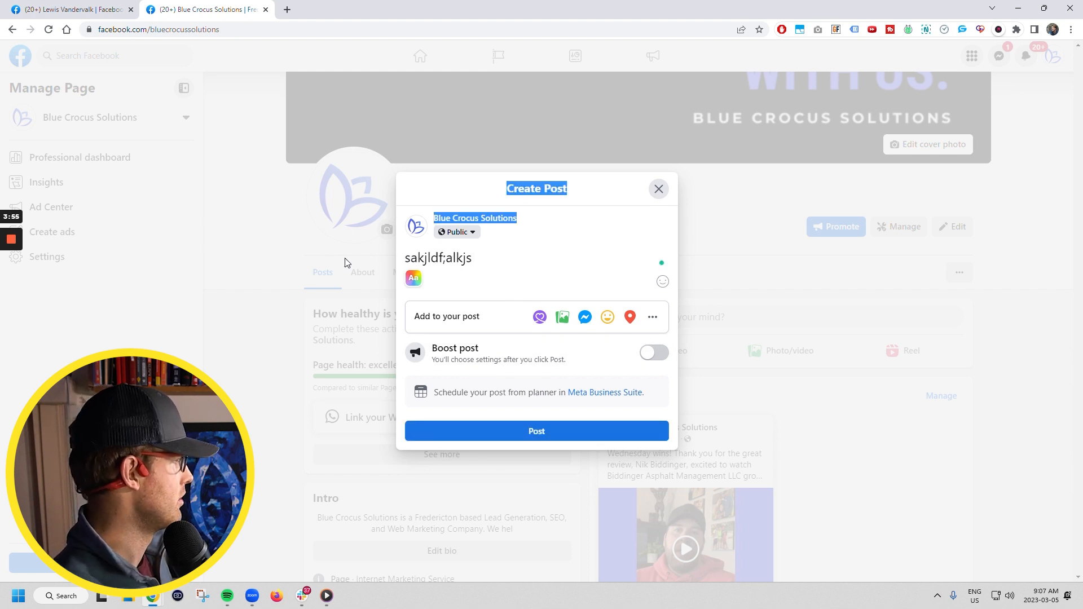
left_click(445, 259)
left_click_drag(472, 259, 403, 259)
key("BackSpace")
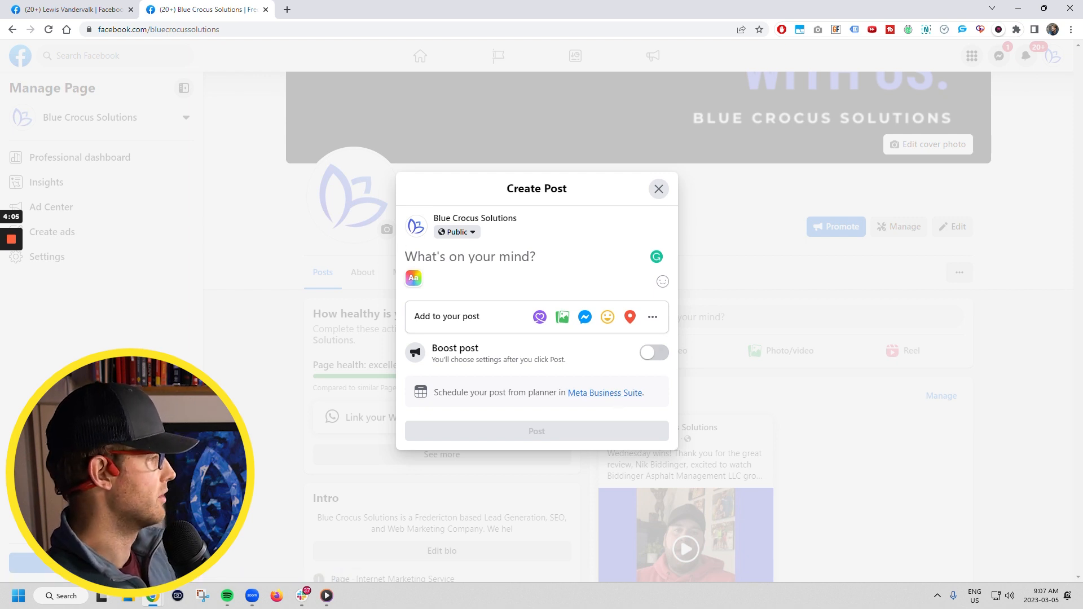
left_click(595, 395)
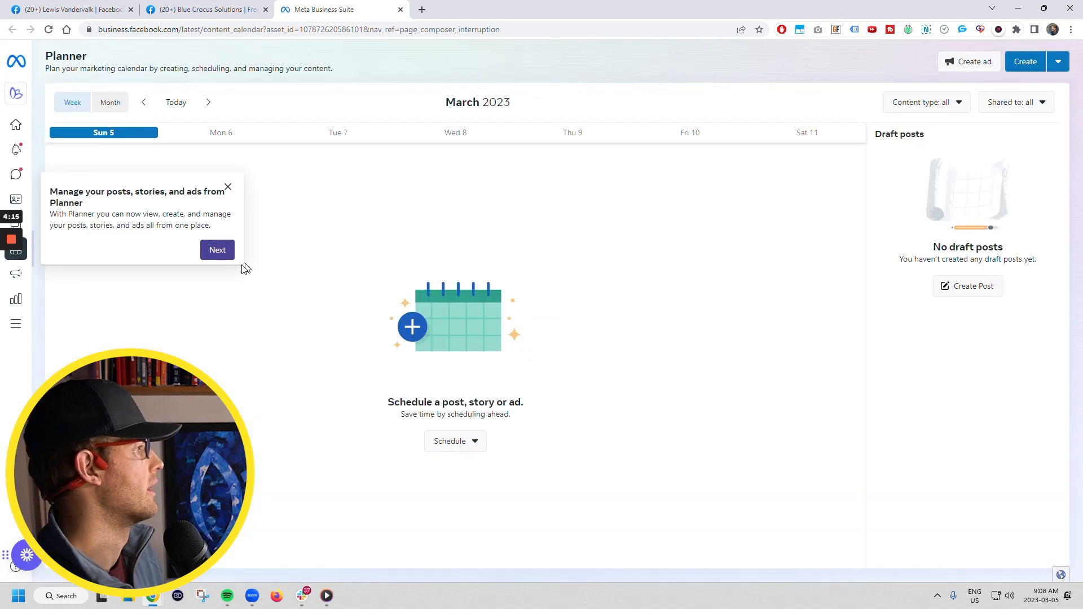
Close the Planner tip and start a new post from the Create menu
left_click(229, 188)
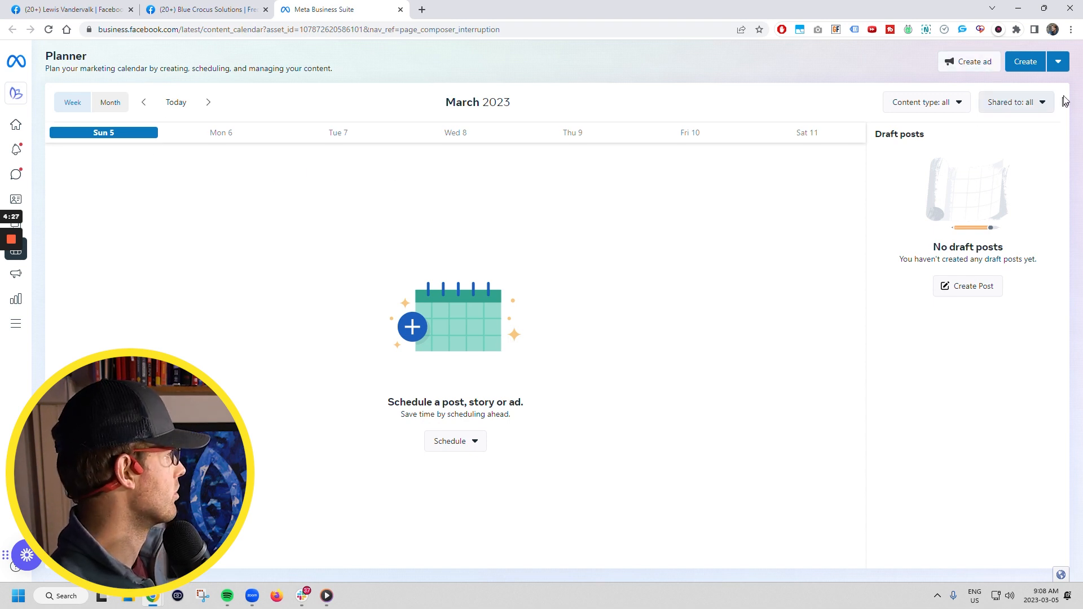
left_click(1057, 63)
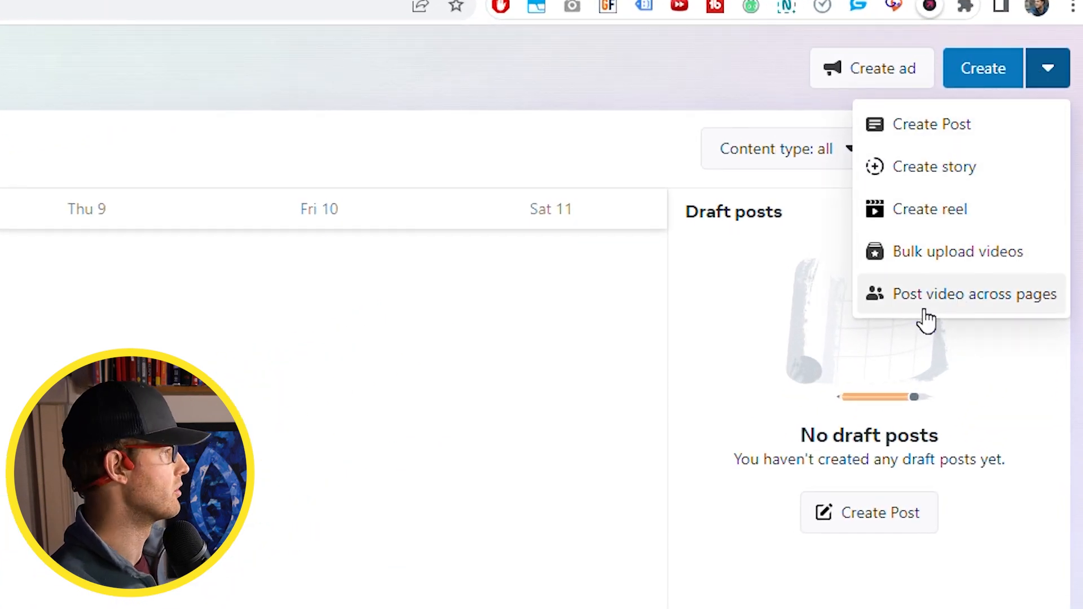
left_click(957, 131)
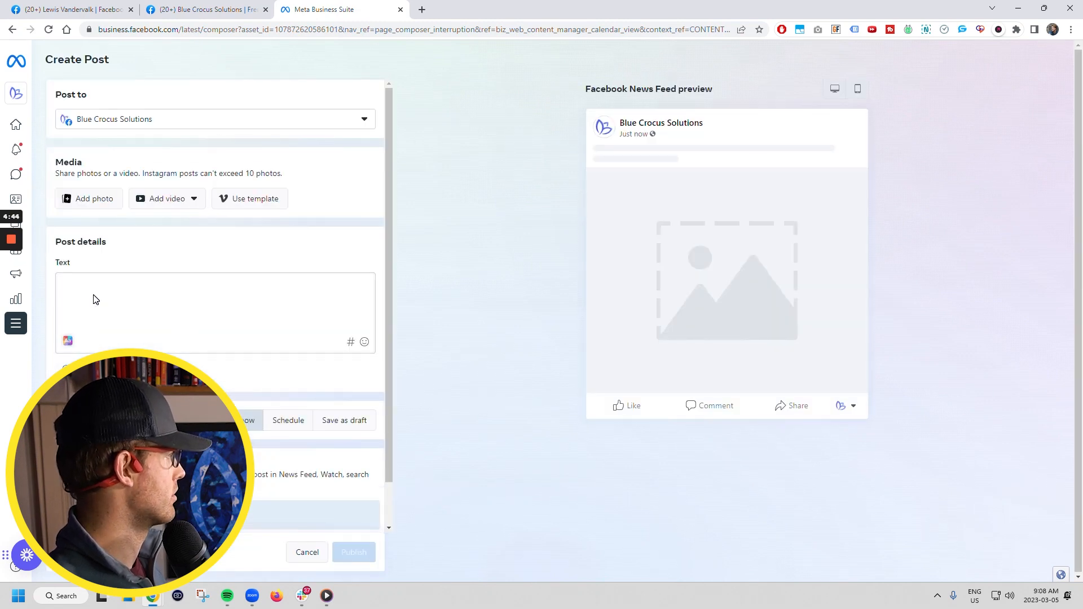
Write 'Testing out scheduling feature!' as the post text on a pink background
left_click(95, 299)
type("Test")
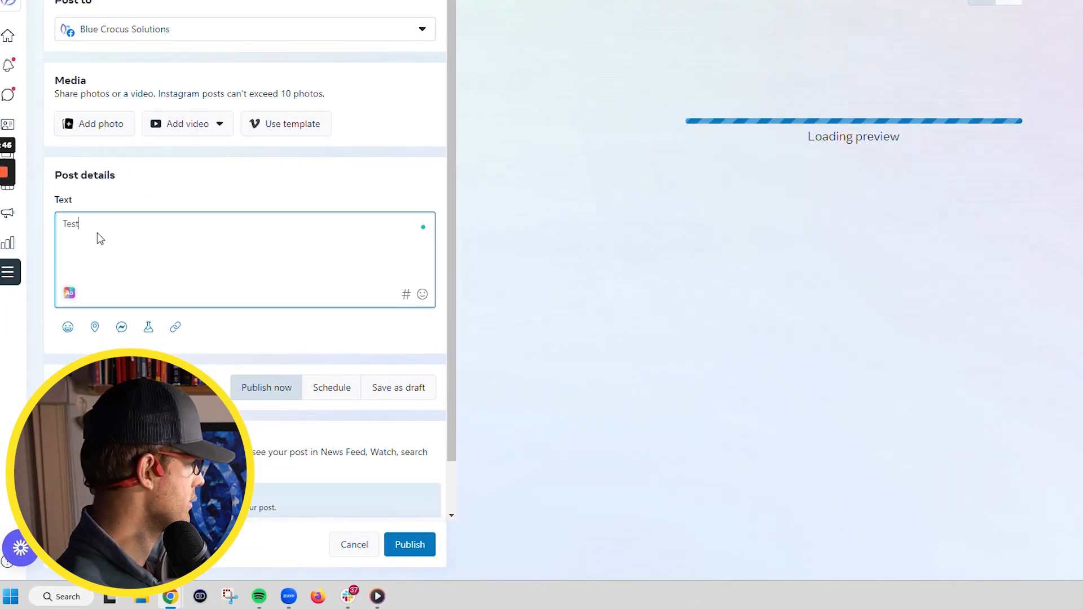
type("ing out schedling")
key("BackSpace")
key("BackSpace")
key("BackSpace")
key("BackSpace")
key("BackSpace")
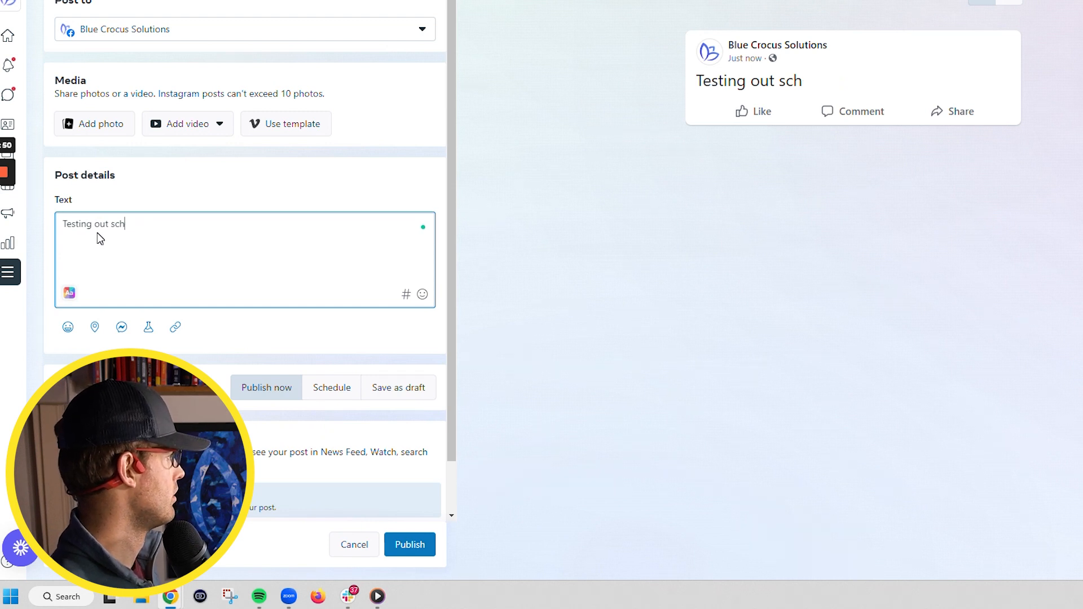
type("eduling feature!")
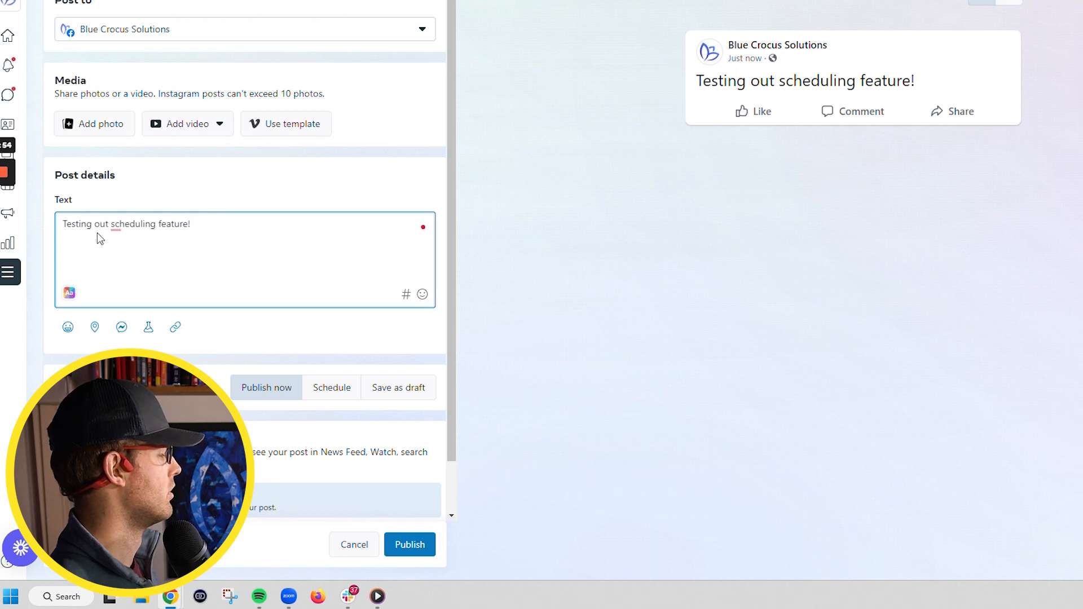
left_click(69, 293)
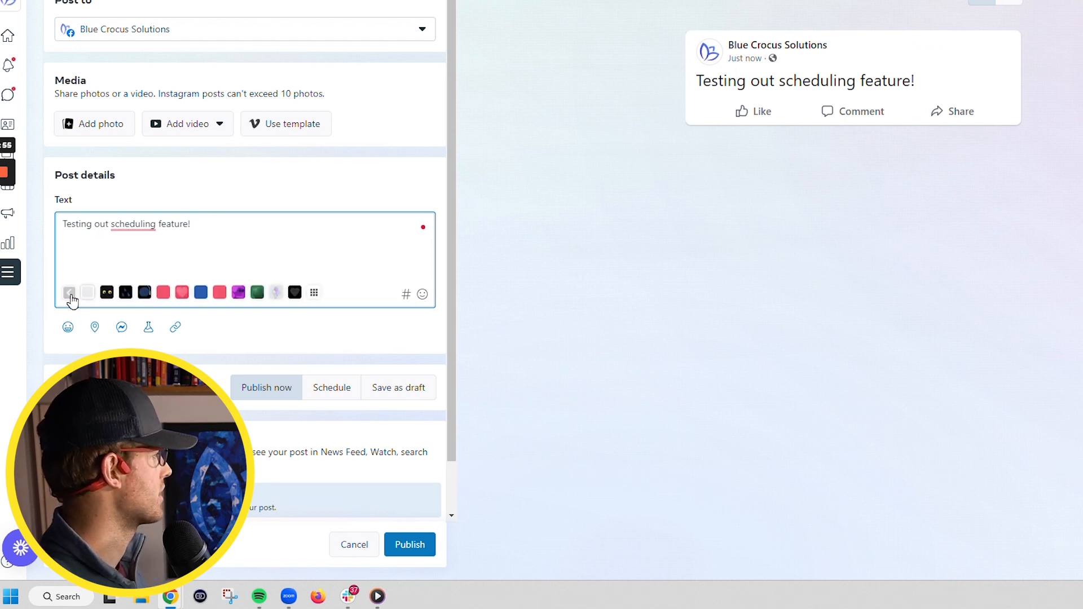
left_click(163, 292)
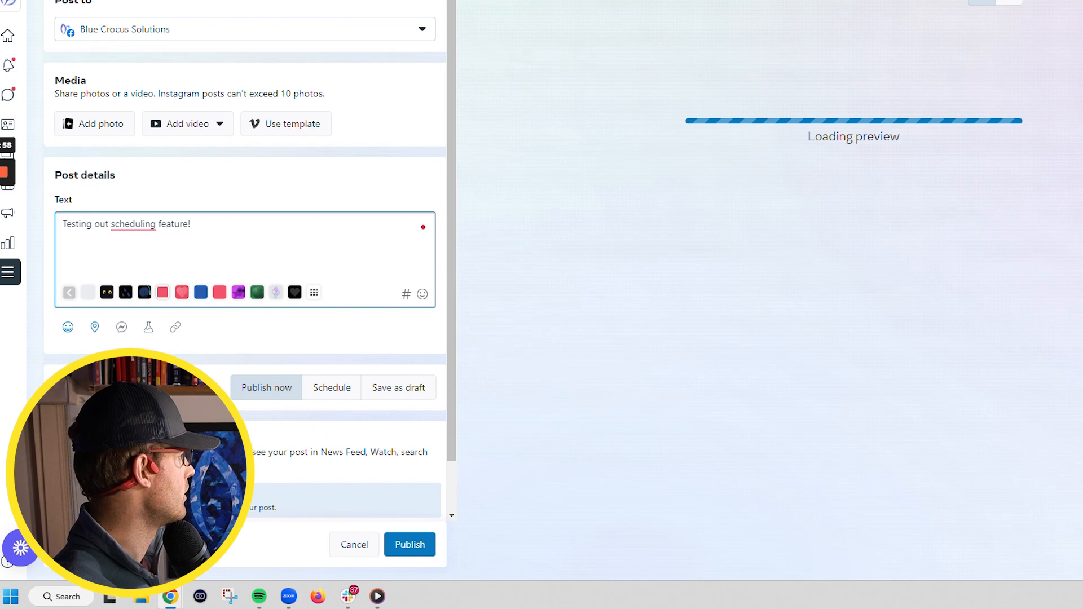
scroll(223, 351, "down", 1)
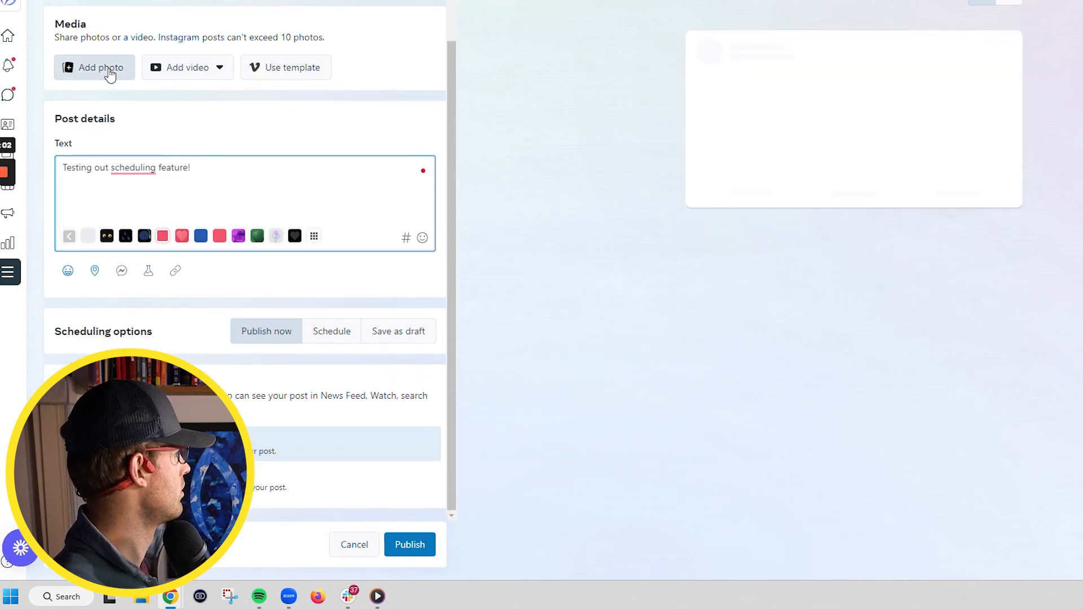
Upload the 960 x 720 image from the file chooser as the post's photo
left_click(76, 70)
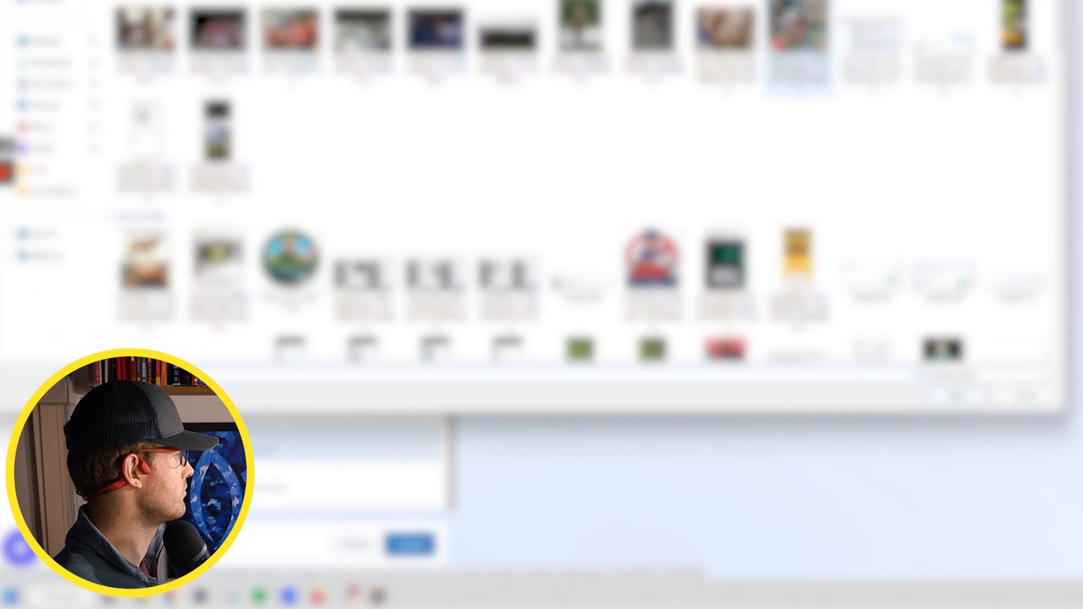
left_click(593, 40)
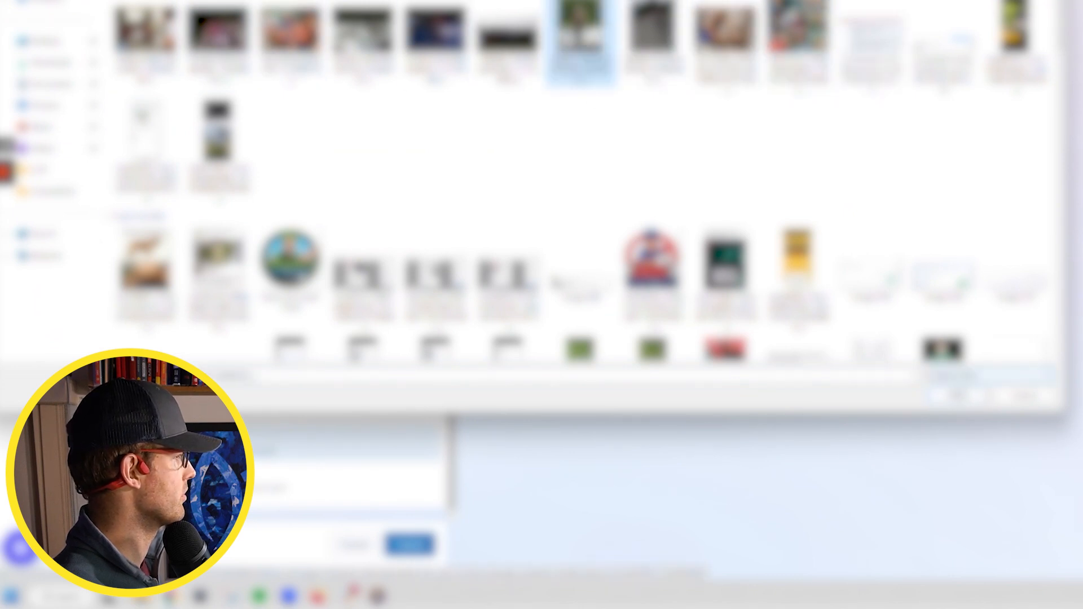
left_click(956, 396)
scroll(208, 180, "up", 1)
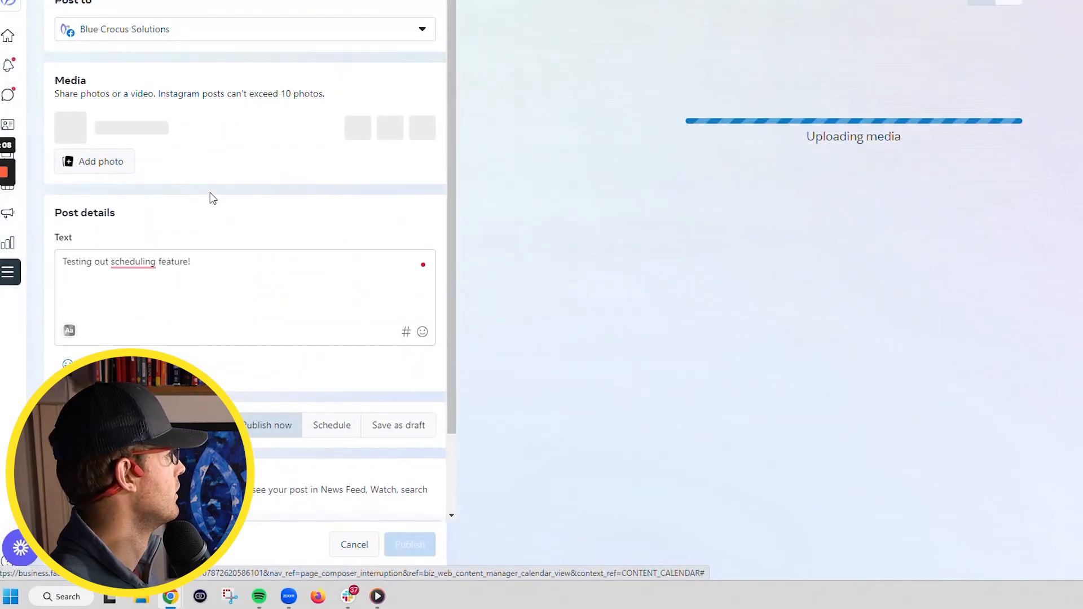
scroll(147, 271, "down", 2)
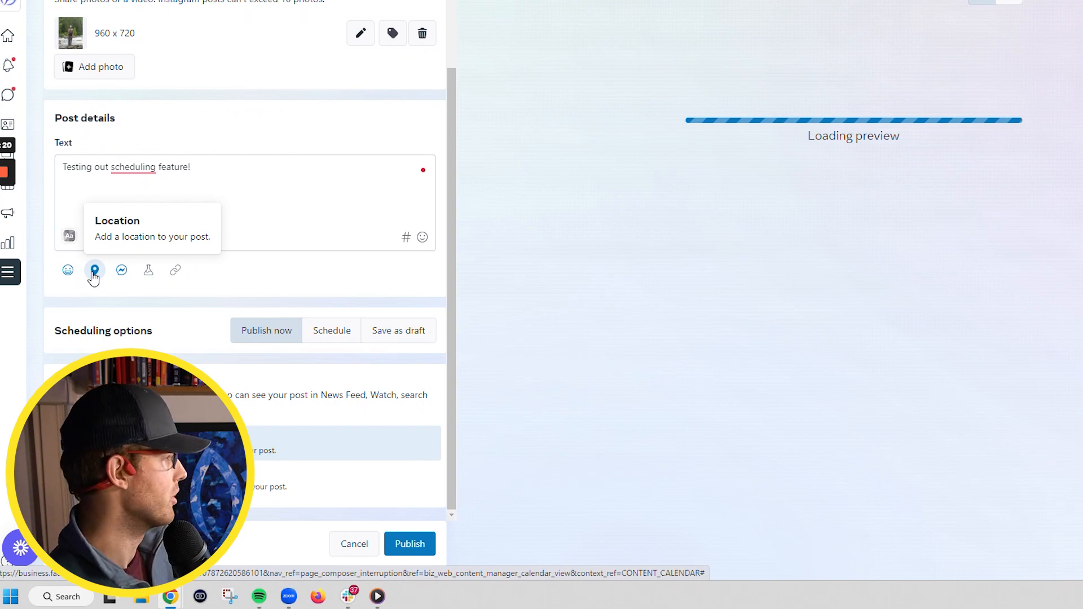
Search 'fredericton' and save Fredericton N.B as the post's location
left_click(94, 272)
left_click(591, 145)
type("freder")
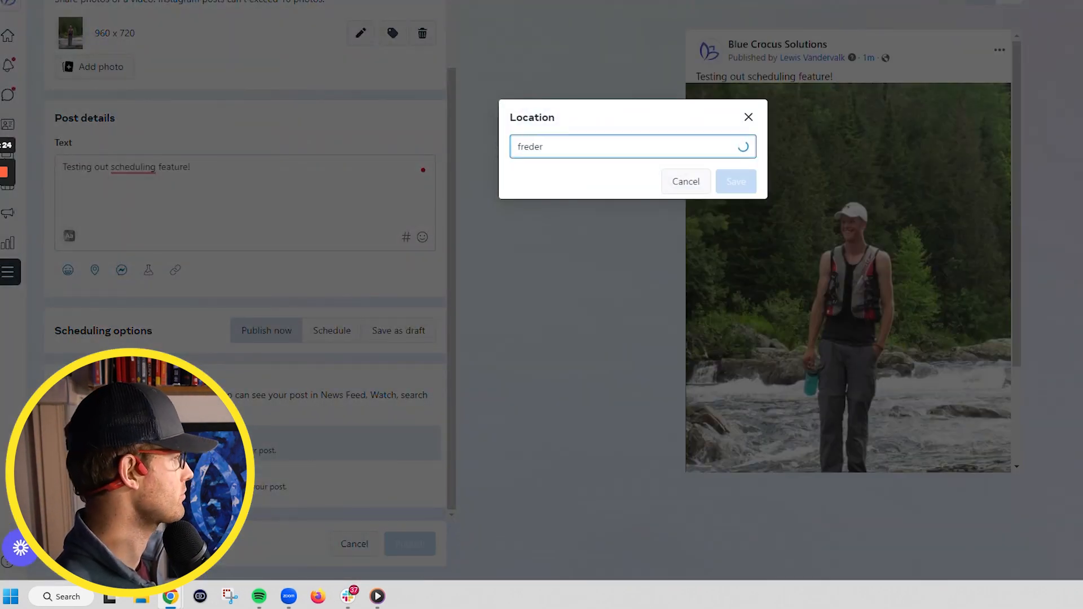
type("icton")
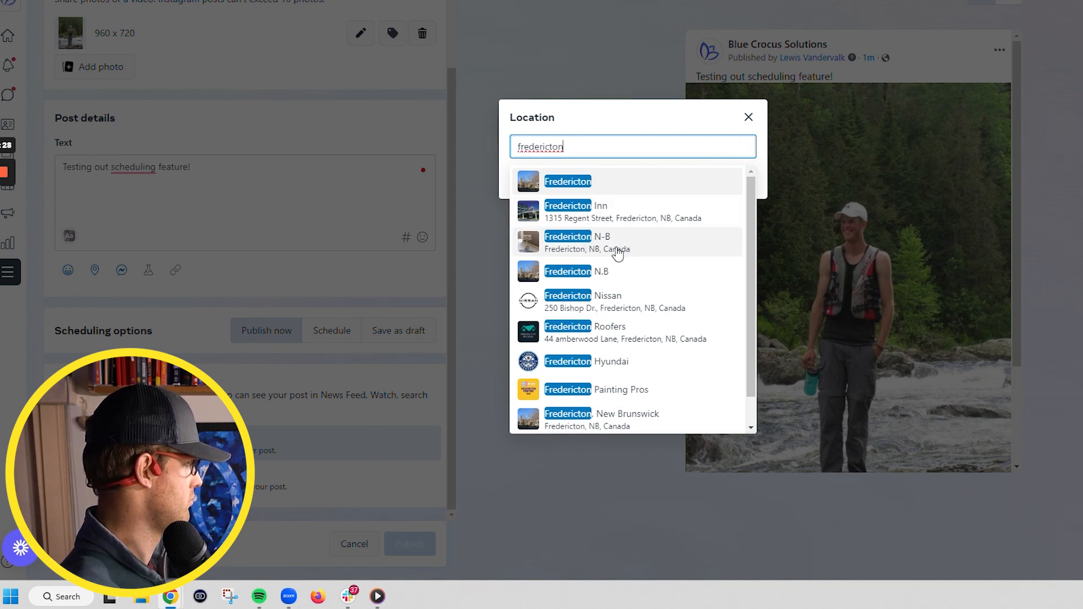
left_click(623, 273)
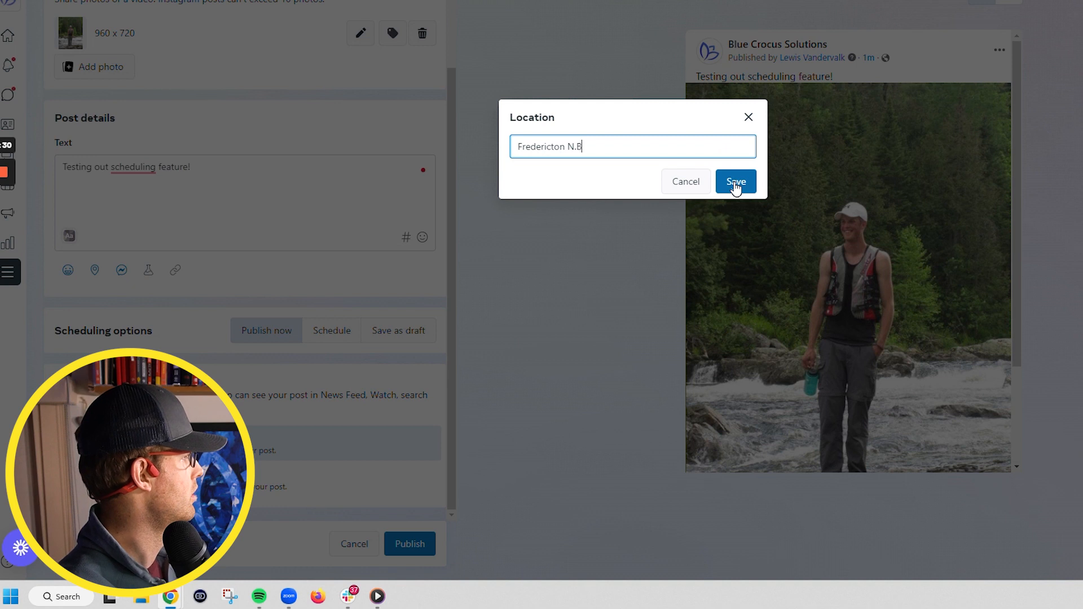
left_click(735, 182)
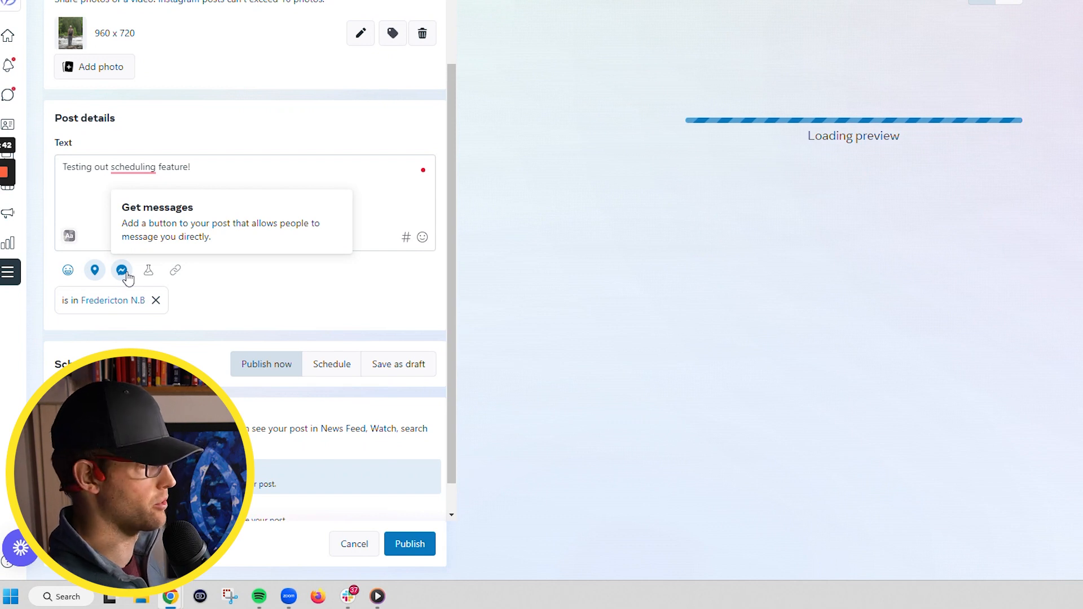
Attach the Get messages button and check the preview's Send message button
left_click(122, 271)
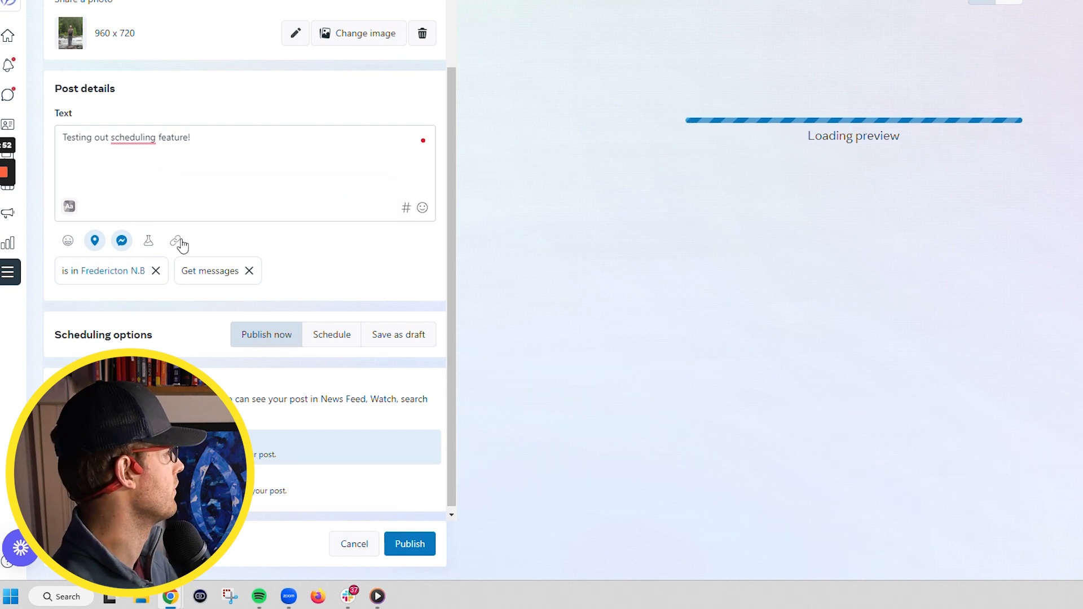
scroll(194, 347, "down", 1)
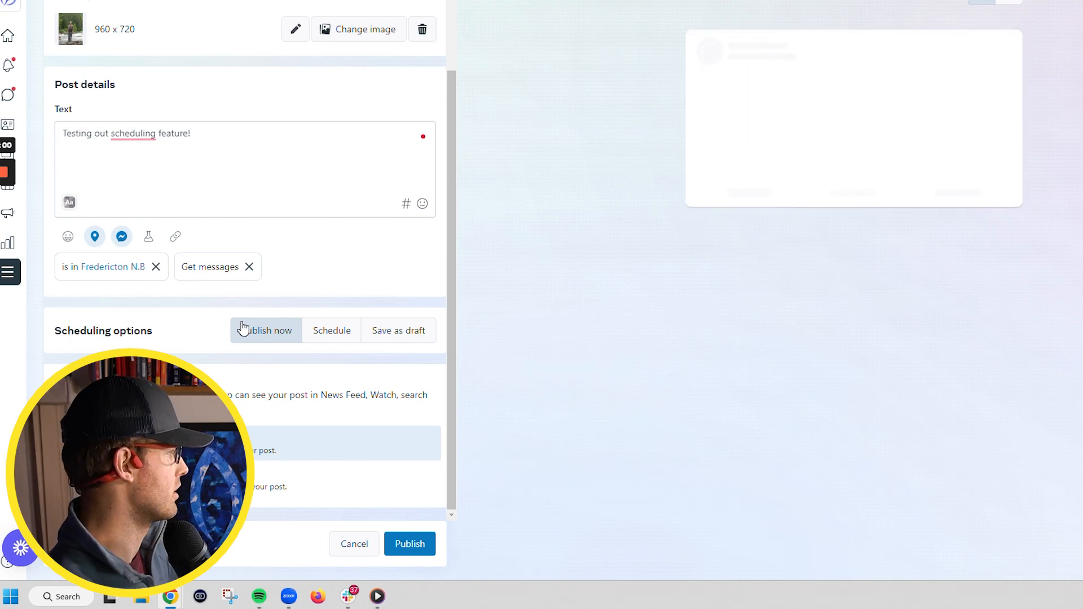
scroll(794, 259, "down", 3)
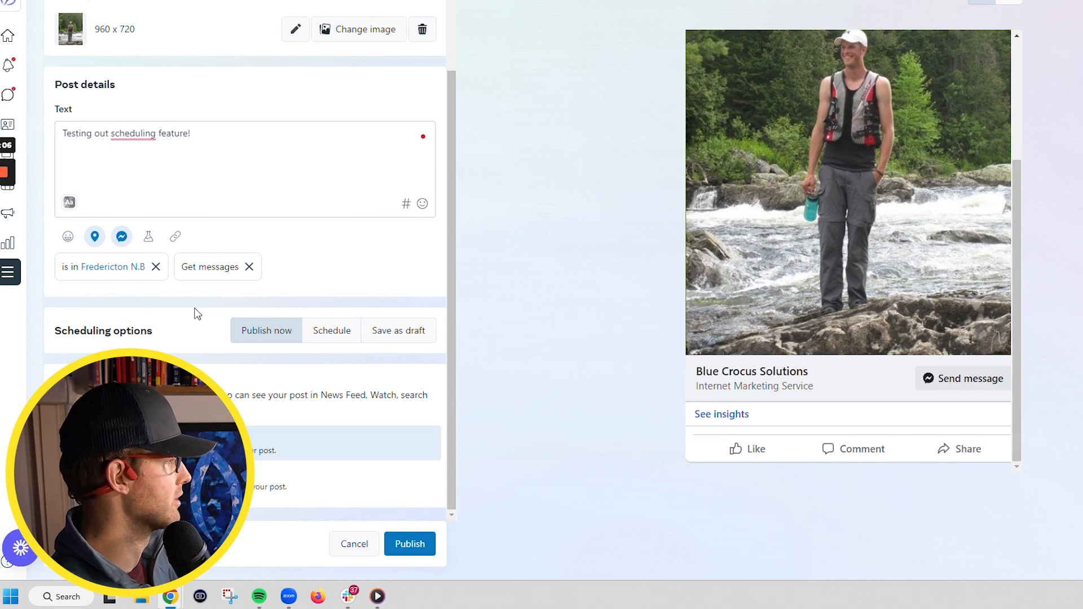
mouse_move(178, 240)
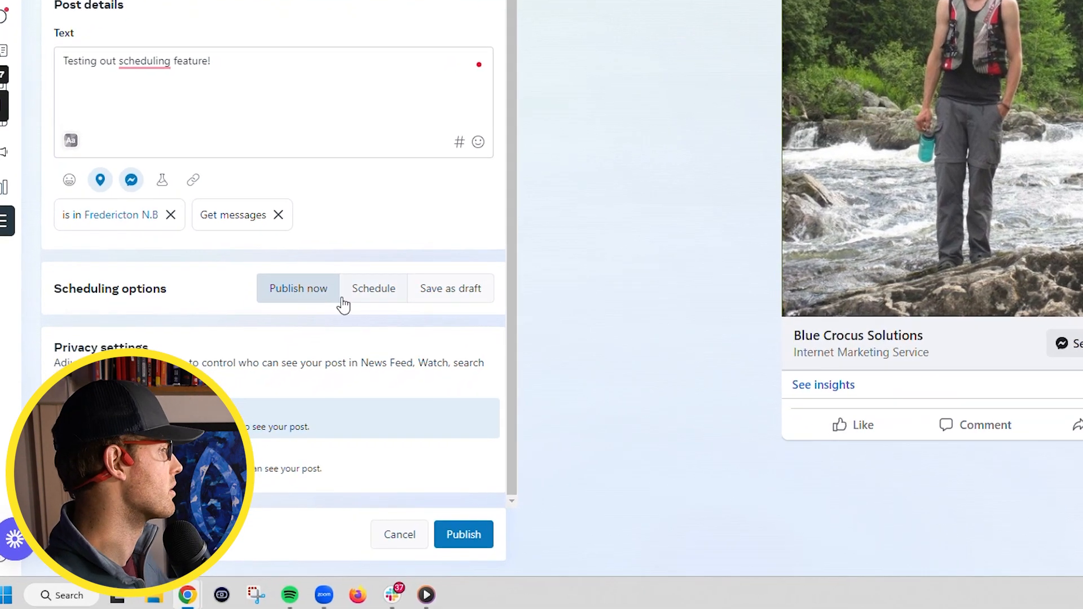
Switch the post to scheduling and pick March 30, 2023 as the publish date
left_click(319, 333)
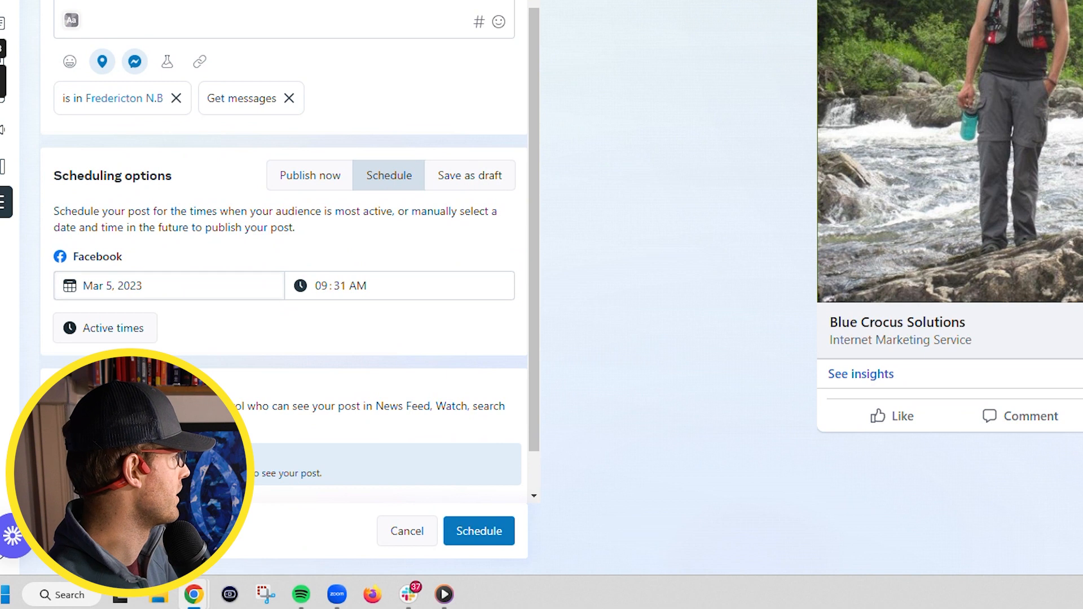
left_click(164, 286)
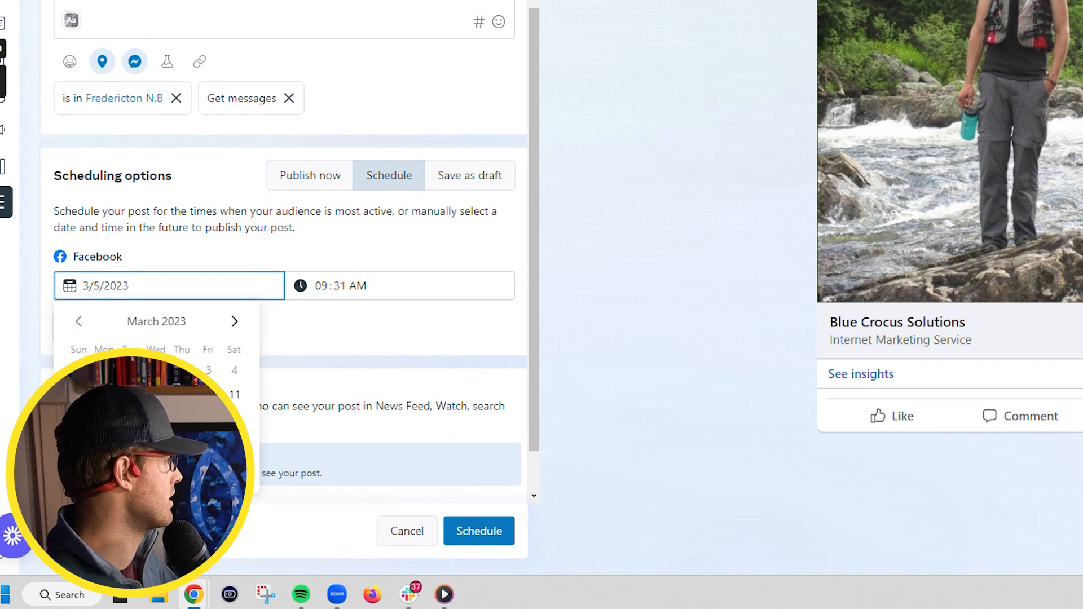
left_click(181, 467)
scroll(299, 305, "down", 1)
Set the publish time to 04:31 AM and bring up the suggested active times
left_click(389, 232)
left_click(367, 231)
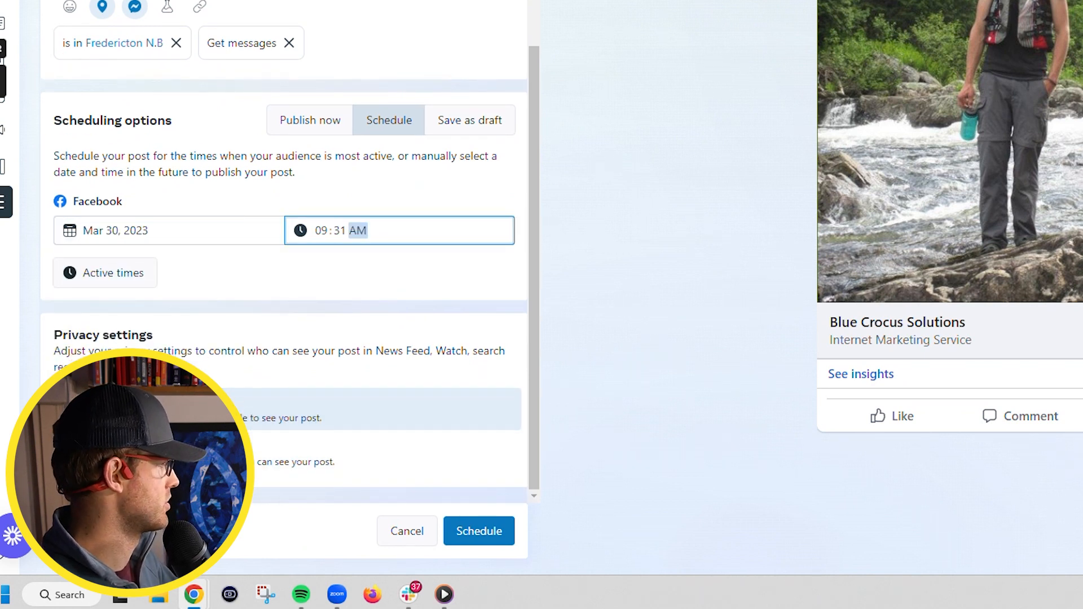
left_click(321, 230)
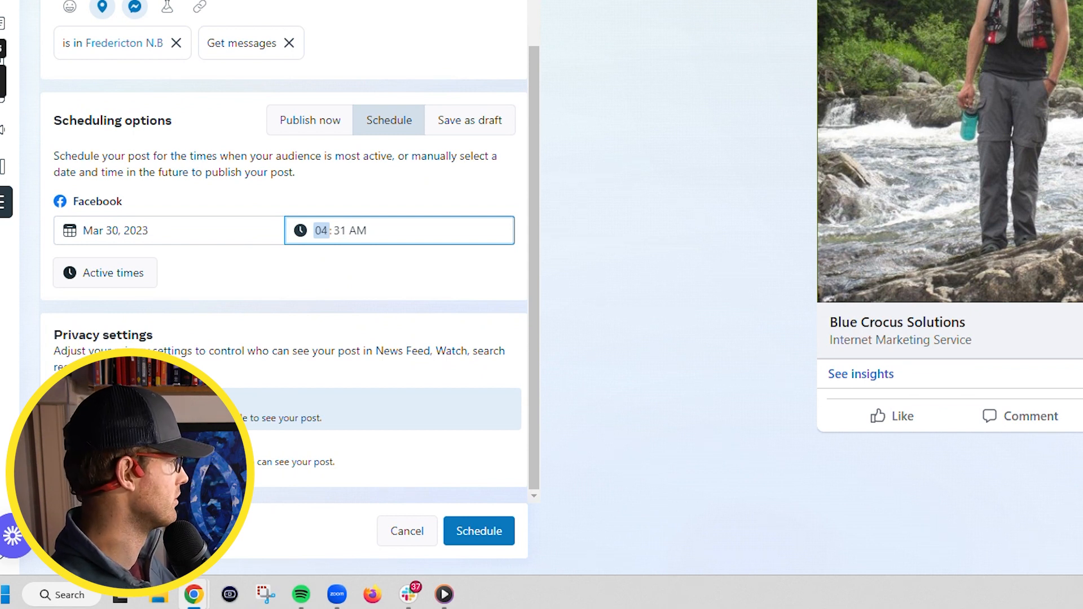
left_click(388, 186)
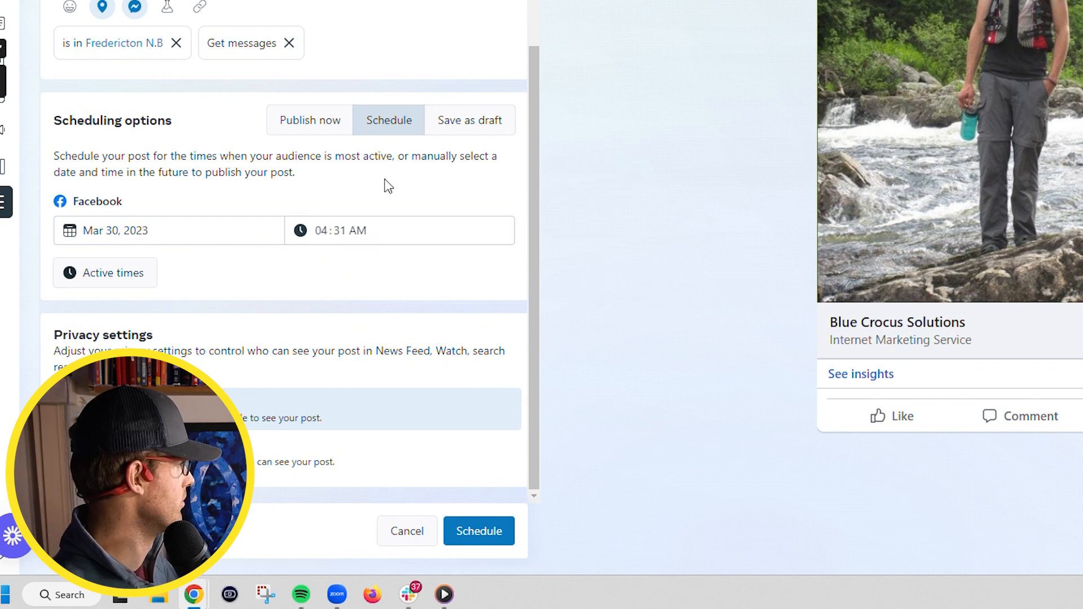
left_click(114, 280)
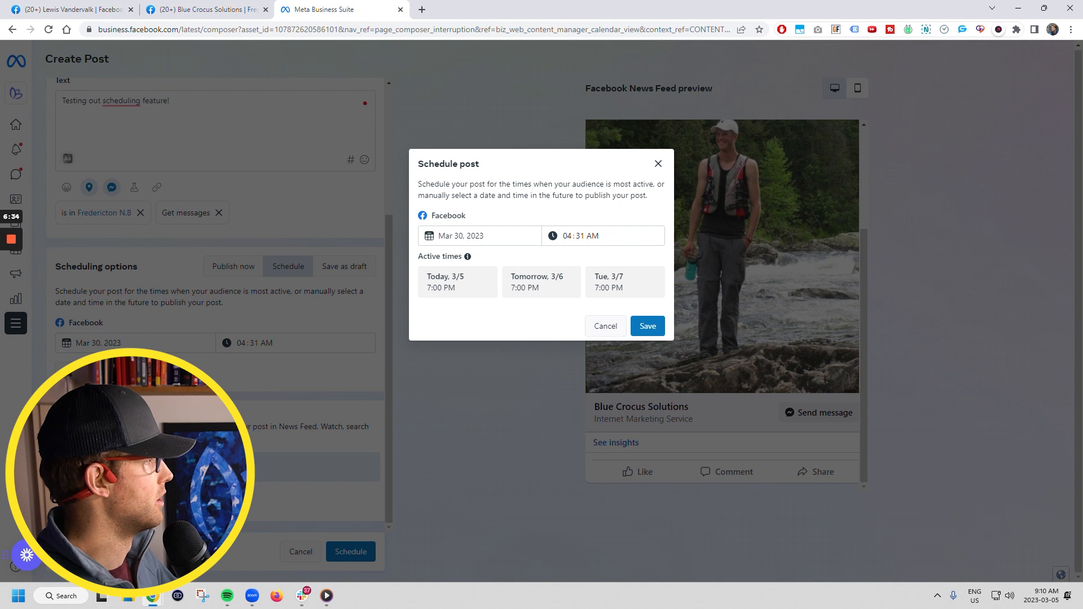
Dismiss the 7:00 PM active-times suggestion, keeping the Mar 30, 04:31 AM schedule
left_click_drag(563, 184, 633, 184)
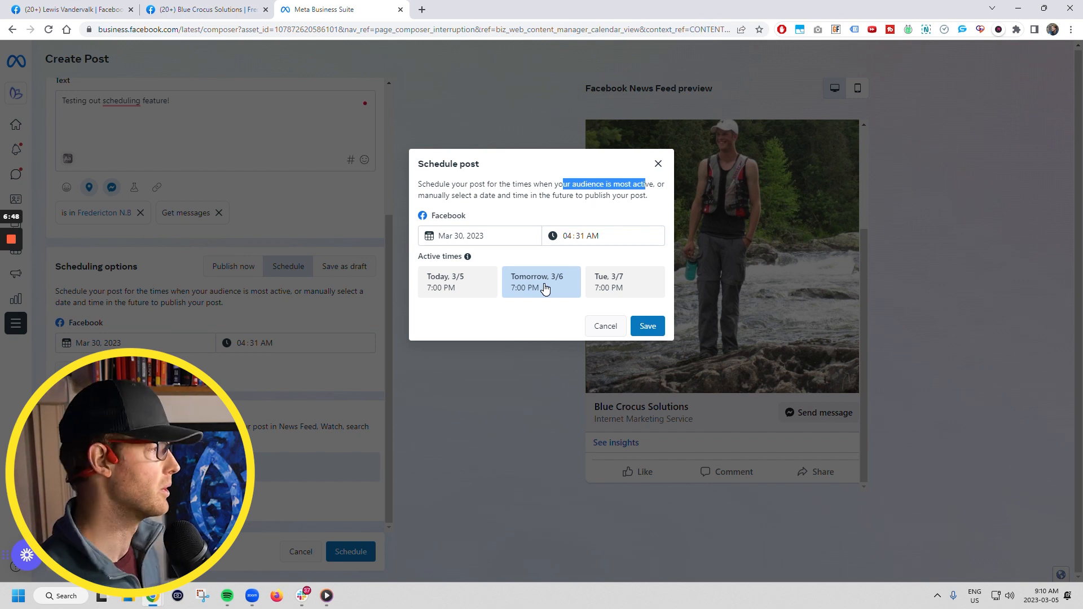
left_click(609, 327)
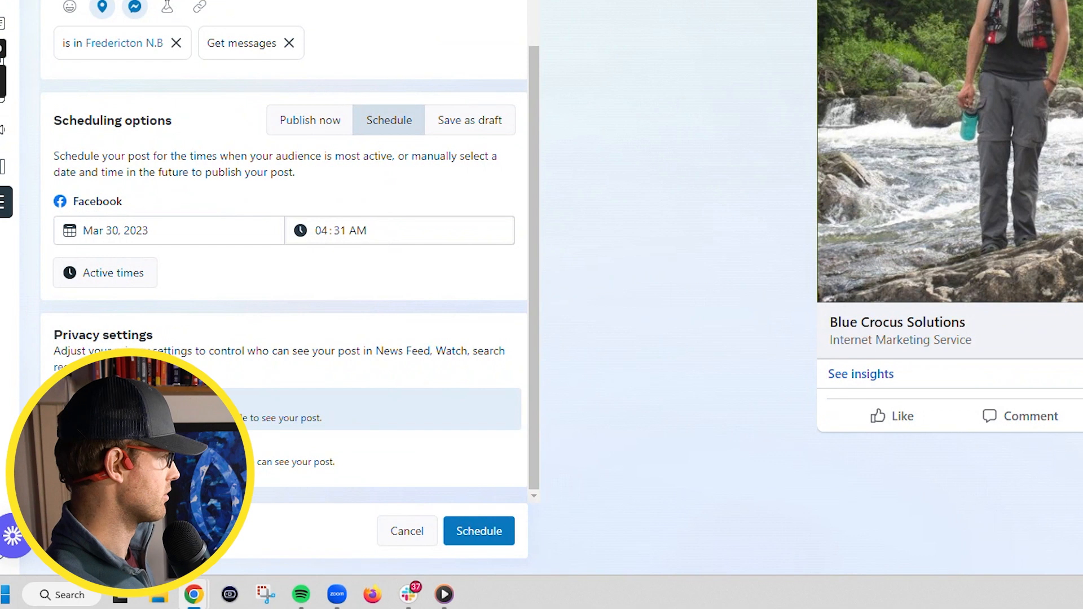
Schedule the post and confirm it appears on March 30 at 4:31 AM in the Planner's month view
left_click(451, 530)
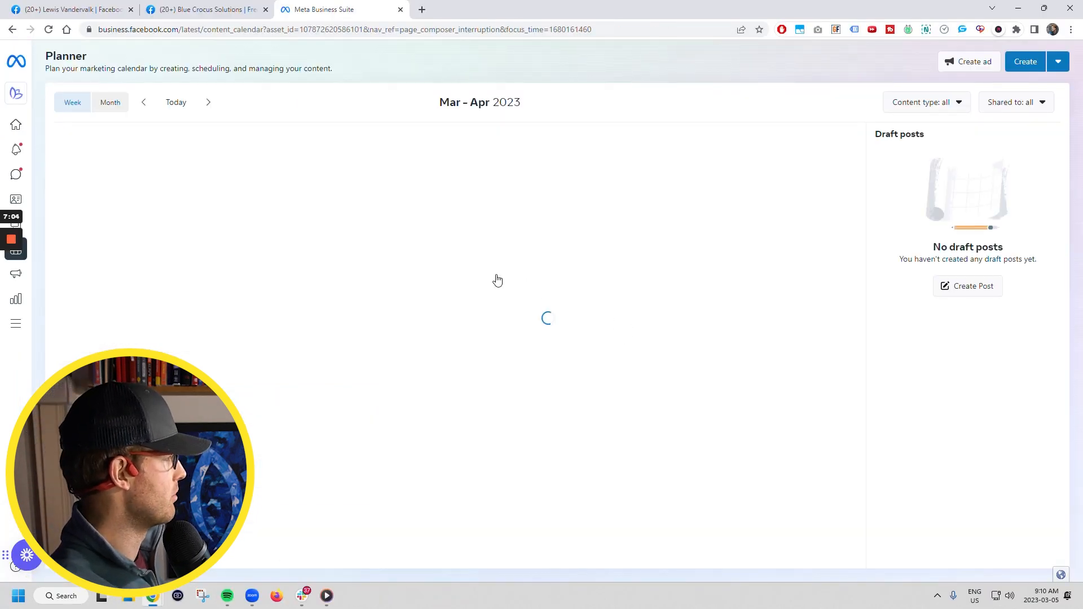
left_click(110, 102)
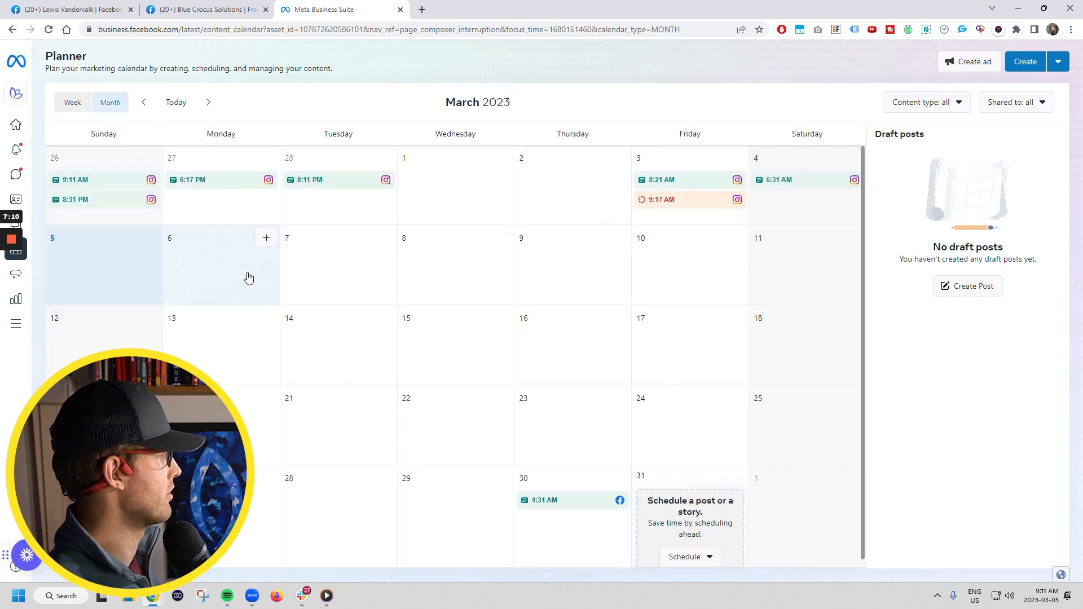
scroll(336, 307, "down", 1)
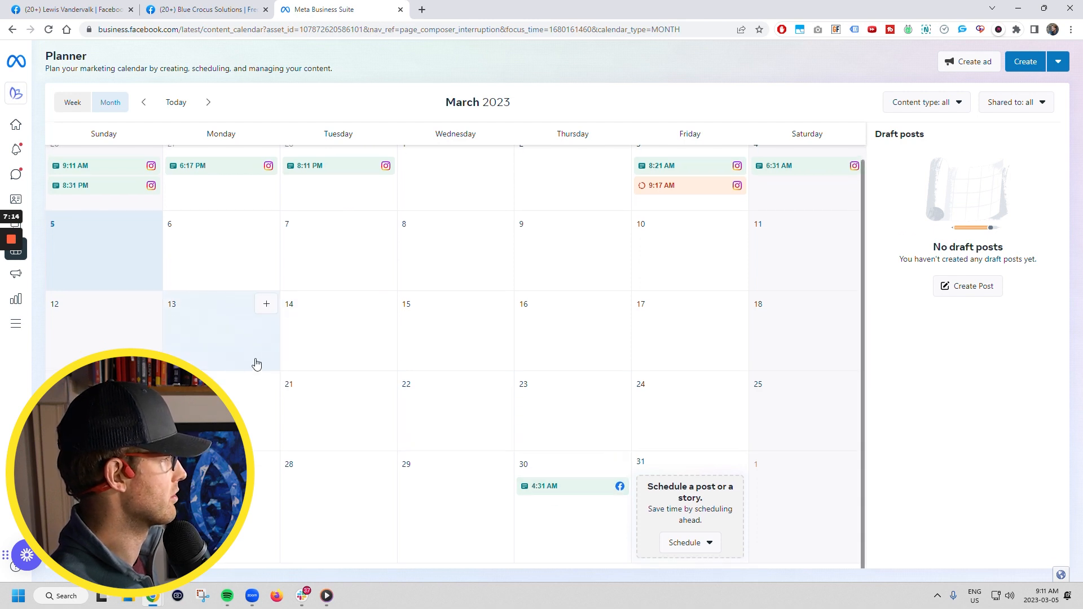
scroll(193, 271, "up", 1)
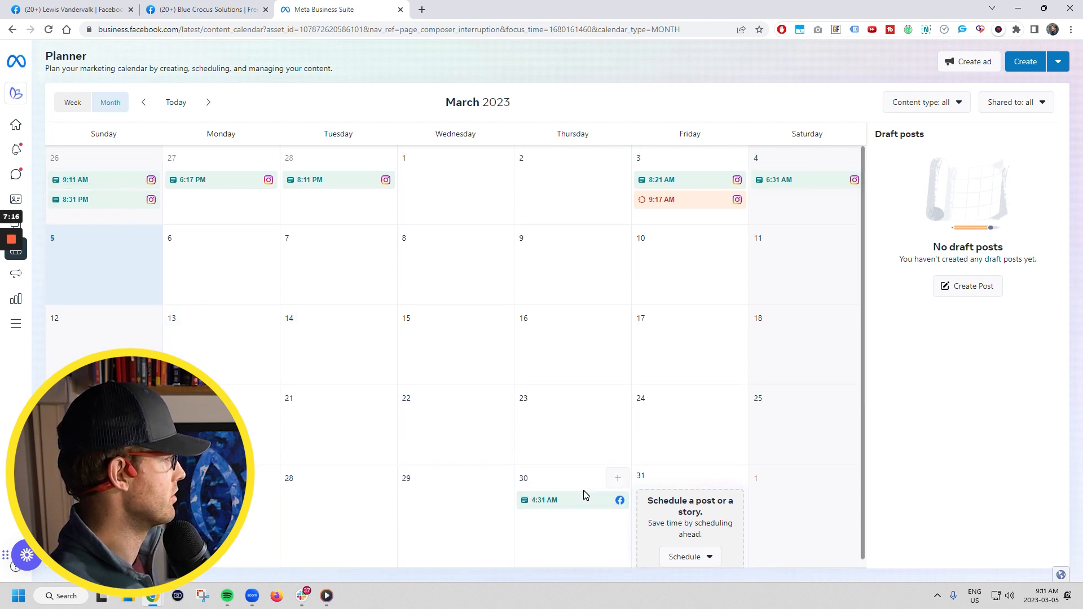
left_click_drag(559, 507, 436, 496)
mouse_move(575, 502)
left_mouse_down()
mouse_move(536, 508)
mouse_move(585, 501)
mouse_move(489, 511)
mouse_move(568, 507)
left_mouse_up()
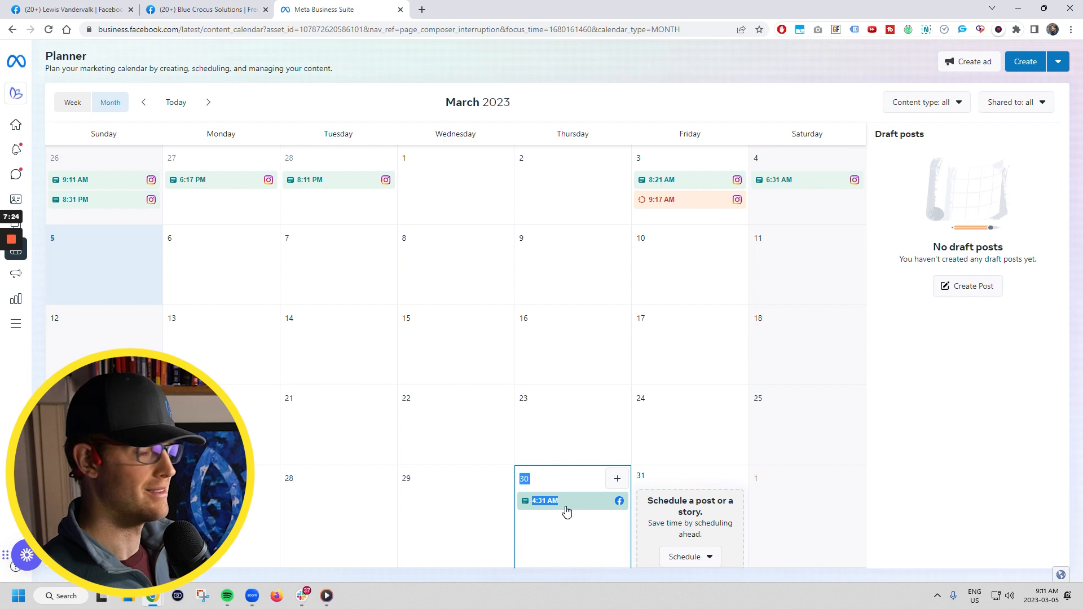
mouse_move(566, 511)
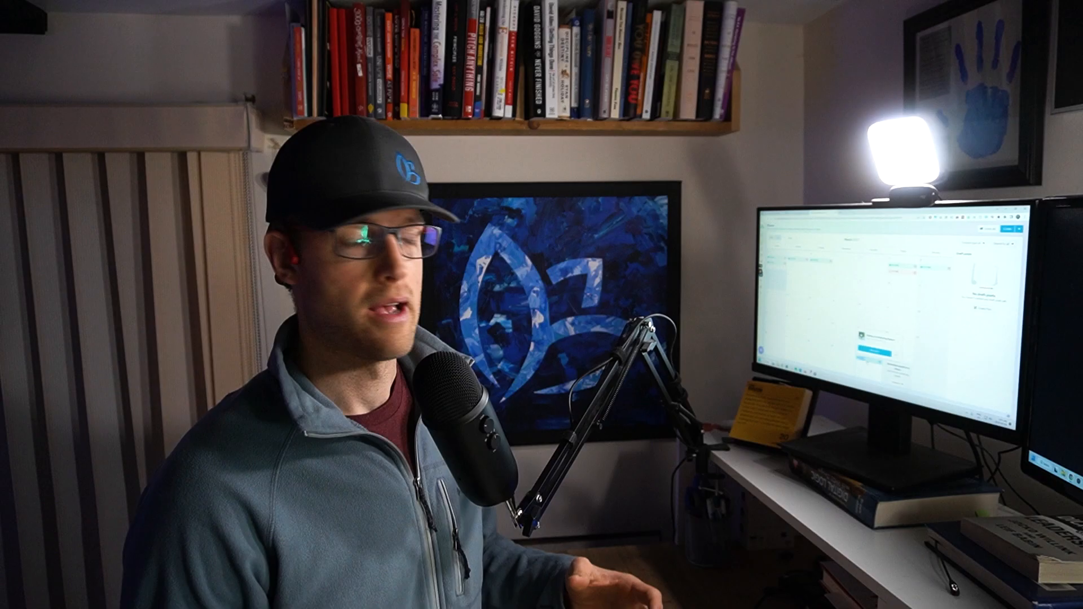